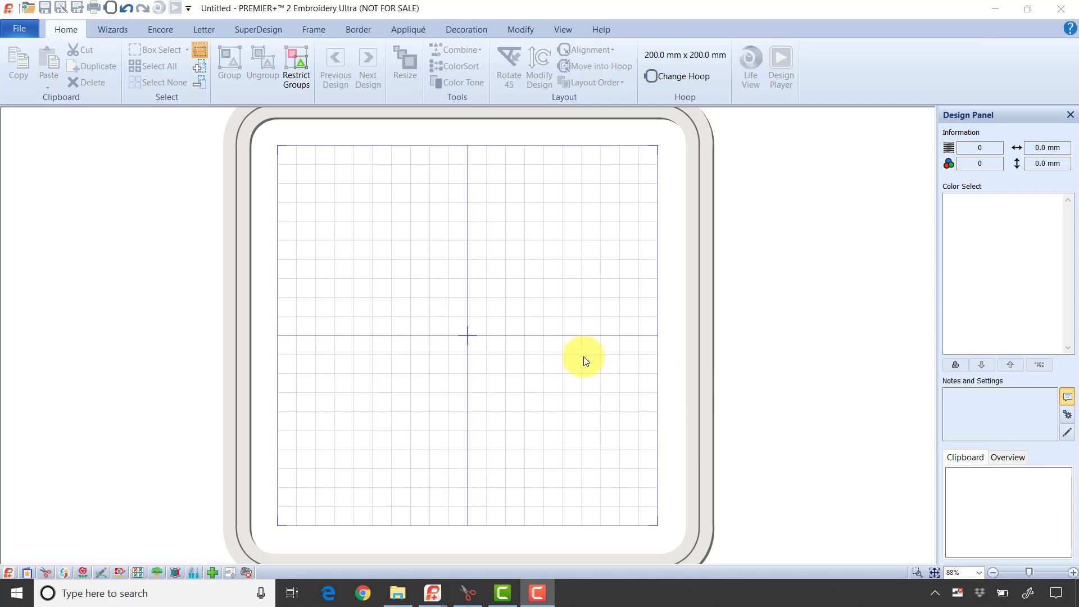
Step: Add the solid red flower SuperDesign from Flowers and Leaves at 25 mm and place it in the hoop's upper-left area
{"action": "left_click", "coordinate": [263, 31]}
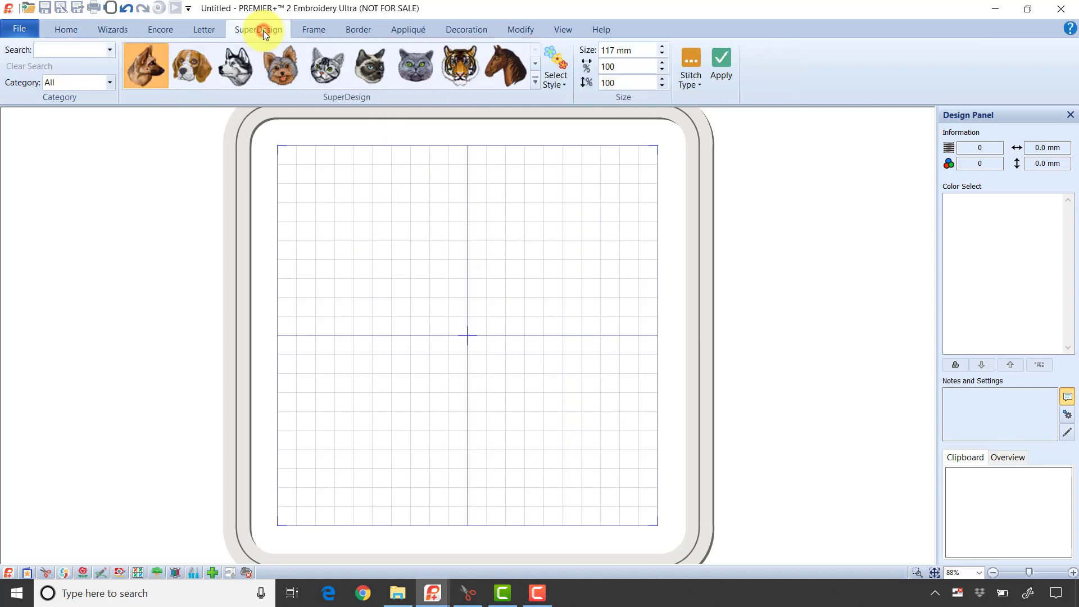
{"action": "left_click", "coordinate": [106, 83]}
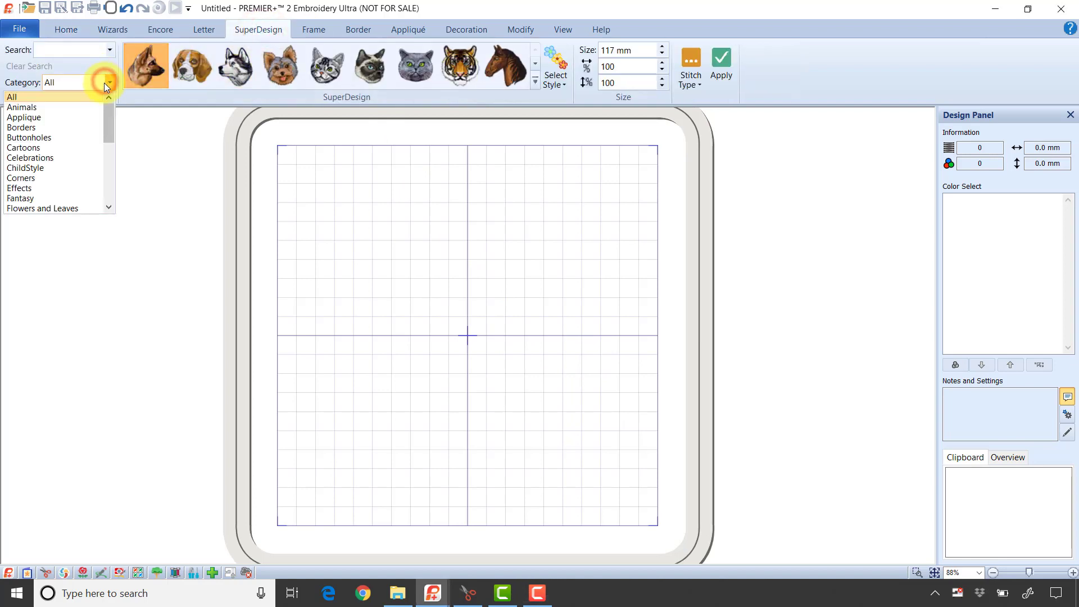
{"action": "left_click", "coordinate": [88, 207]}
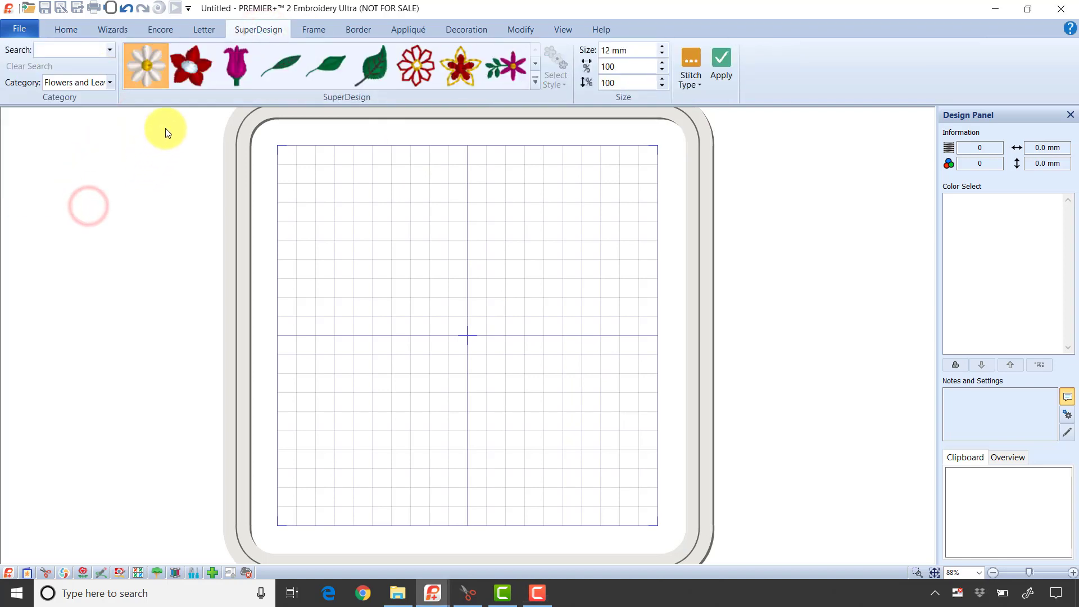
{"action": "left_click", "coordinate": [197, 79]}
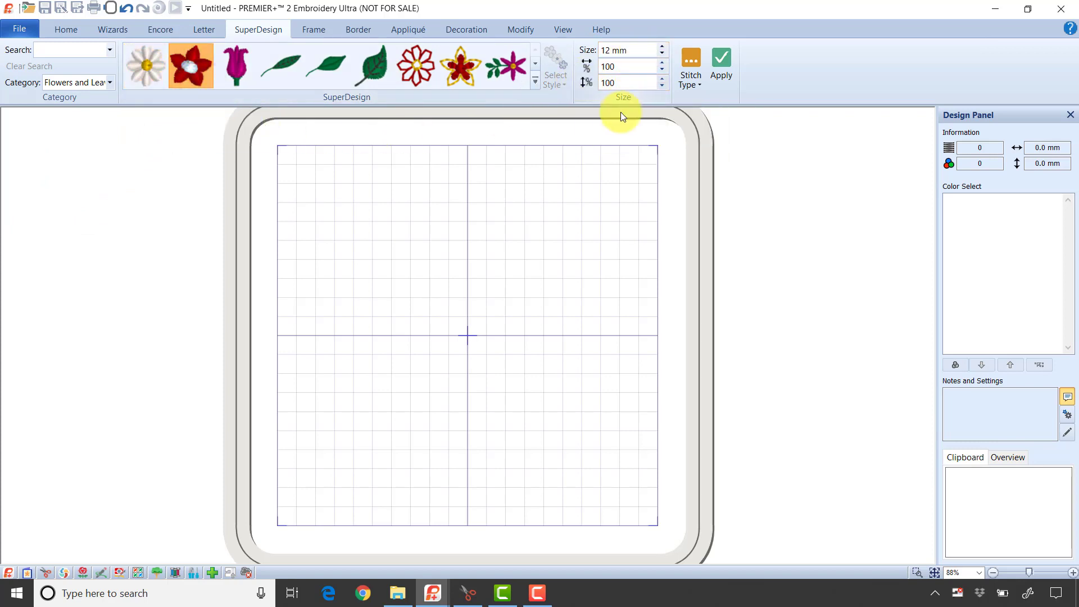
{"action": "left_click", "coordinate": [637, 56]}
{"action": "type", "text": "25"}
{"action": "left_click", "coordinate": [725, 72]}
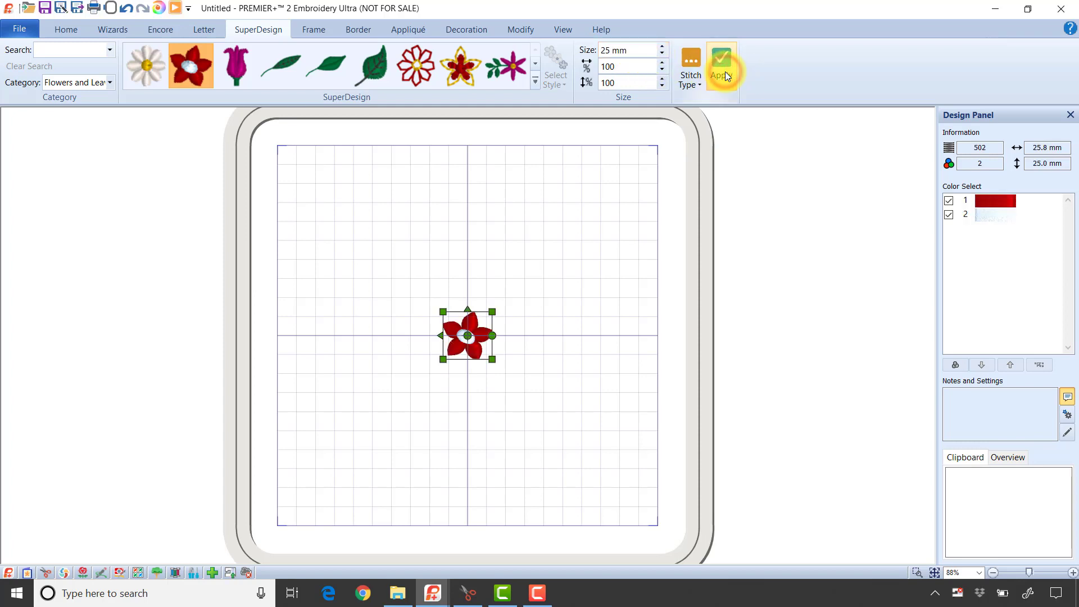
{"action": "left_click_drag", "start_coordinate": [484, 318], "coordinate": [356, 201]}
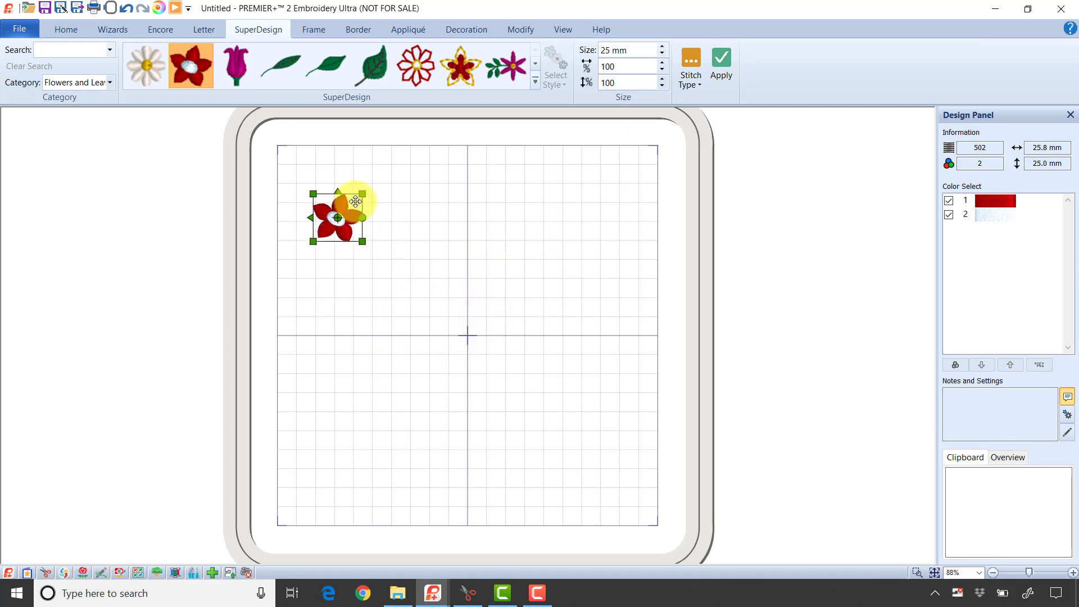
Step: Duplicate the red flower and move the copy near the hoop's vertical centre line, clear of the original
{"action": "left_click", "coordinate": [60, 32]}
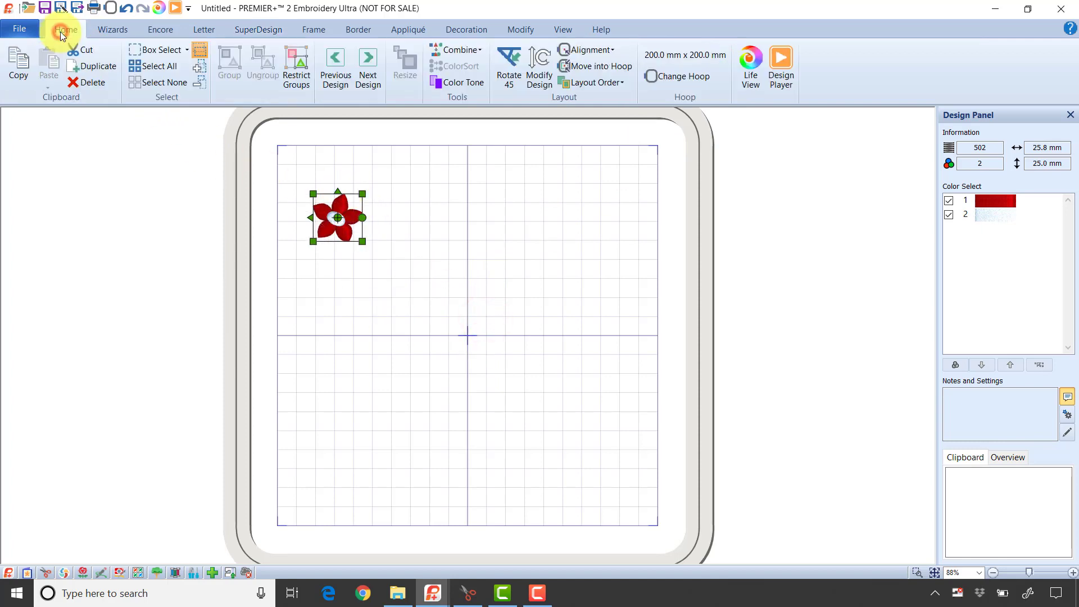
{"action": "left_click", "coordinate": [95, 65]}
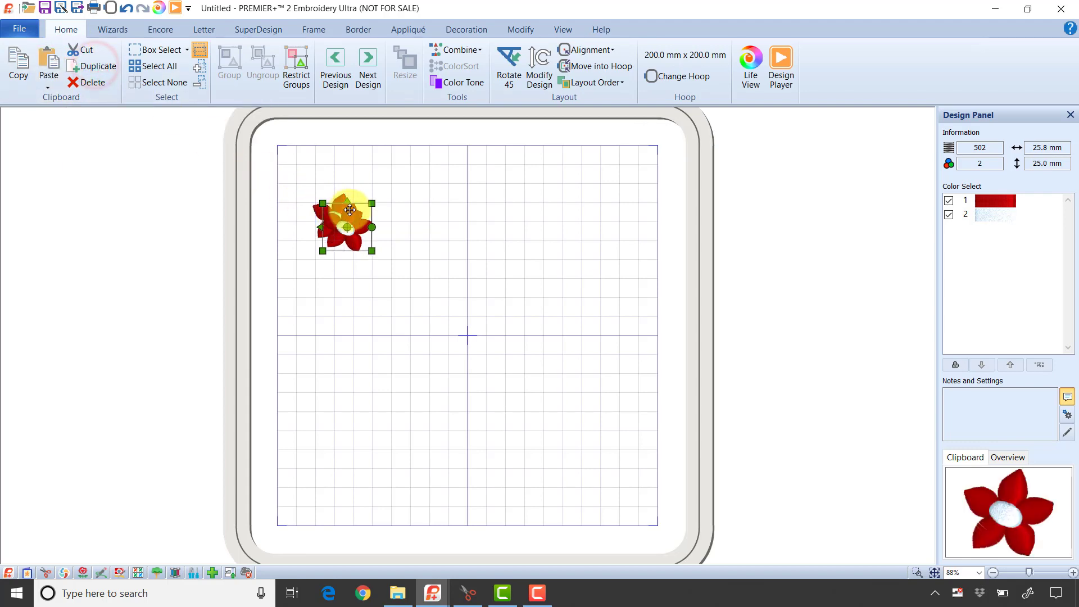
{"action": "left_click_drag", "start_coordinate": [350, 210], "coordinate": [450, 231]}
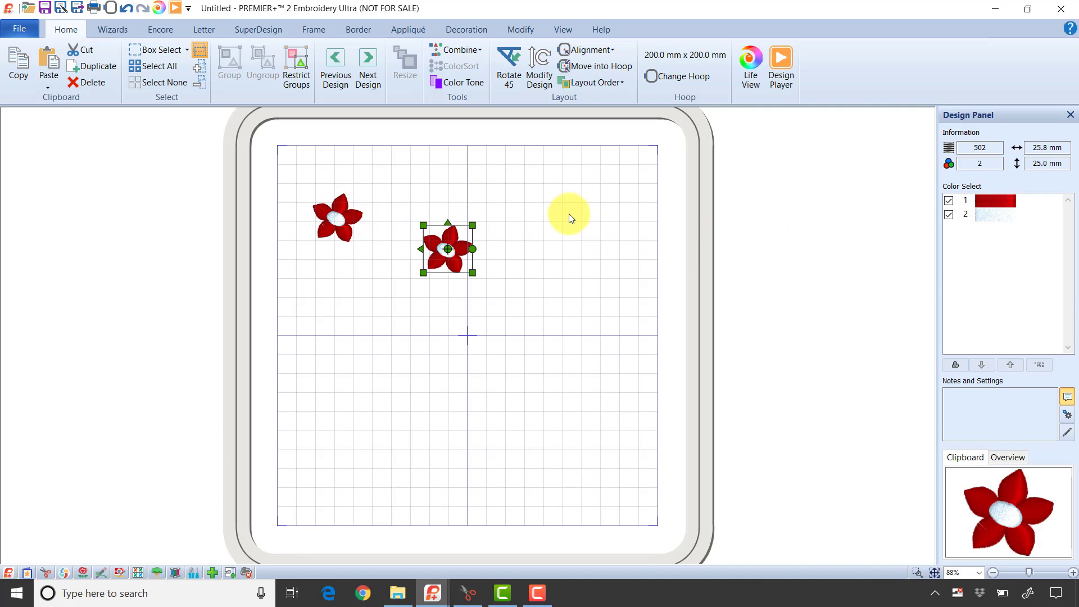
Step: Recolor the duplicate flower's petals with Sulky Rayon 40 thread 1033 Dk. Orchid
{"action": "double_click", "coordinate": [1006, 202]}
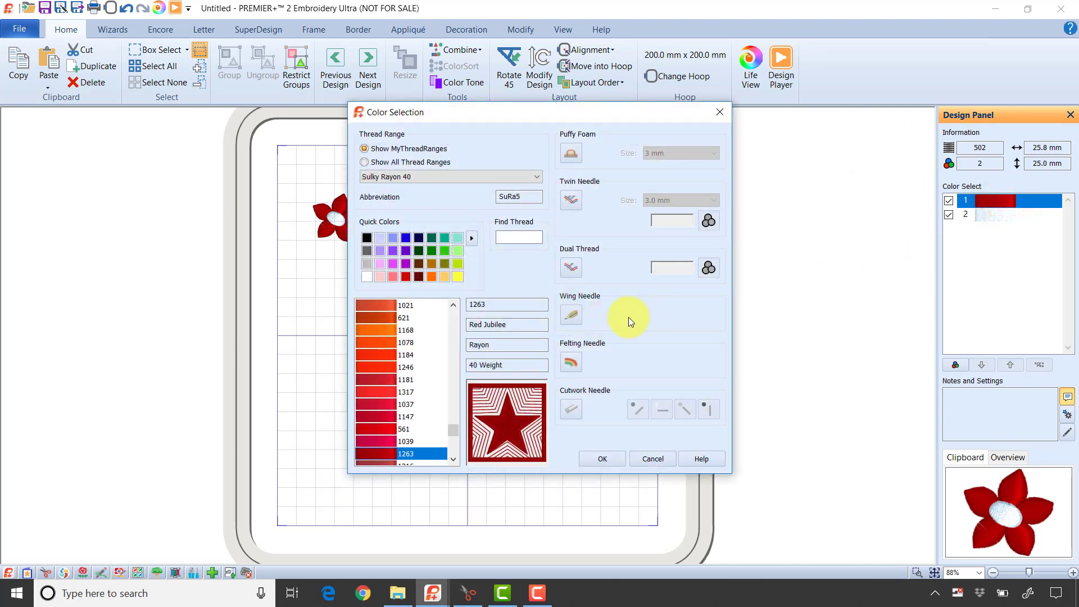
{"action": "left_click", "coordinate": [388, 264]}
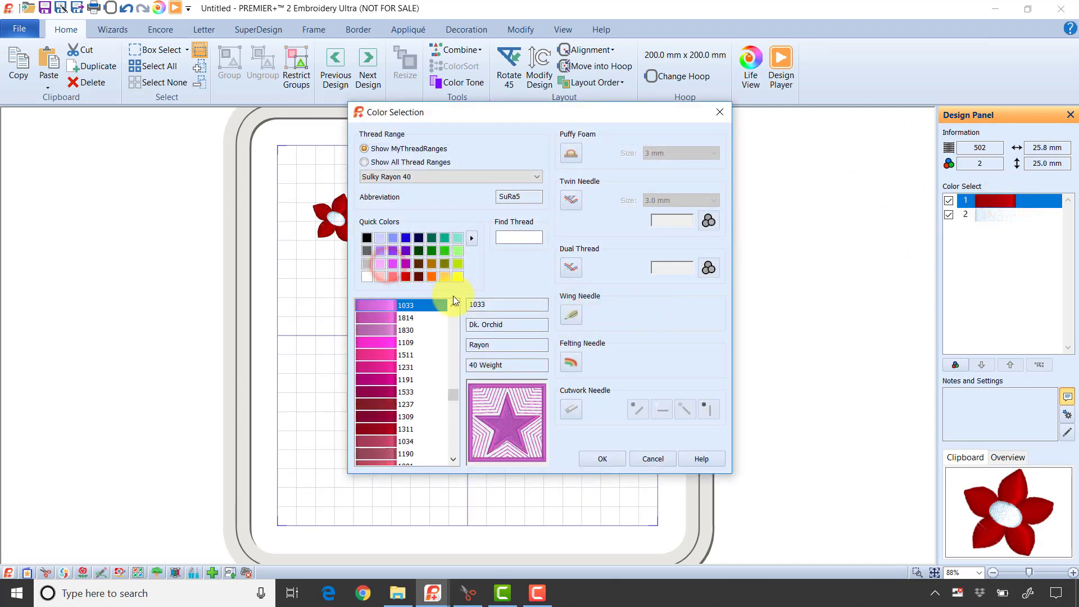
{"action": "left_click", "coordinate": [596, 457]}
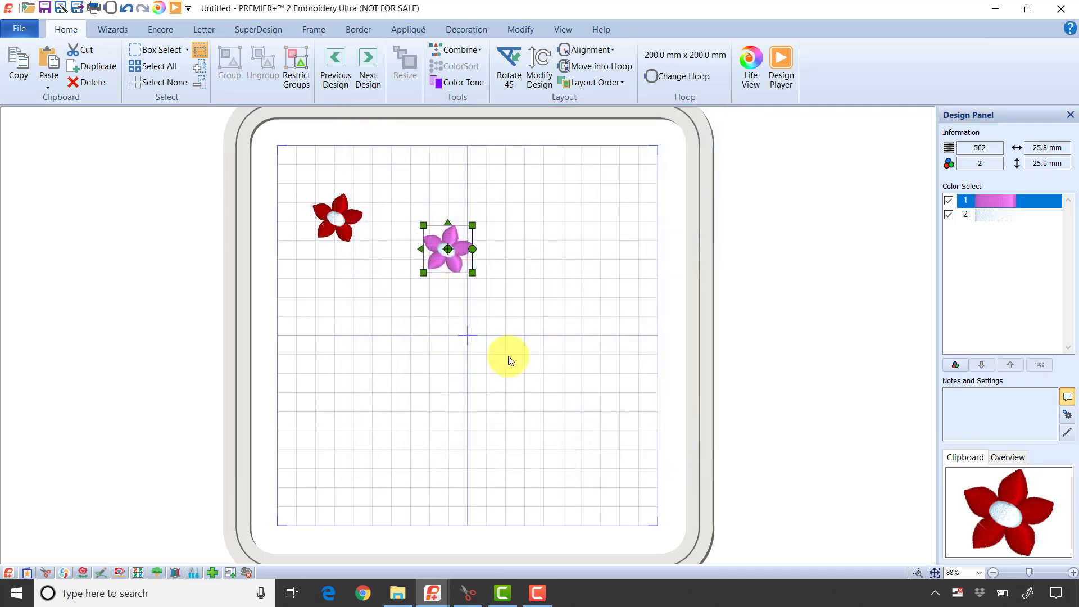
Step: Move the orchid flower outside the hoop, beyond its right edge
{"action": "left_click", "coordinate": [351, 222]}
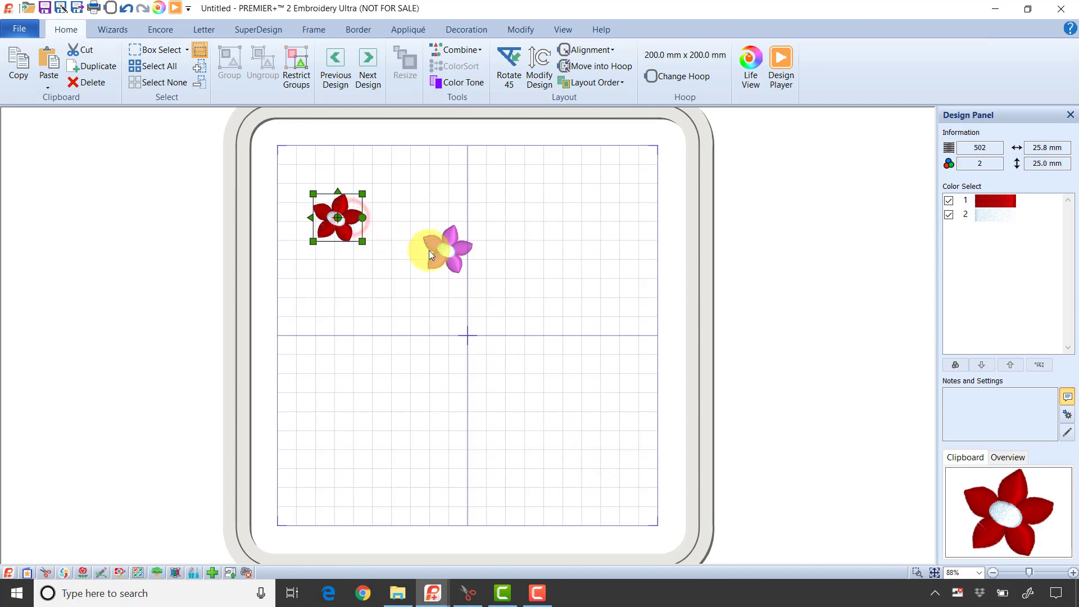
{"action": "left_click", "coordinate": [444, 247]}
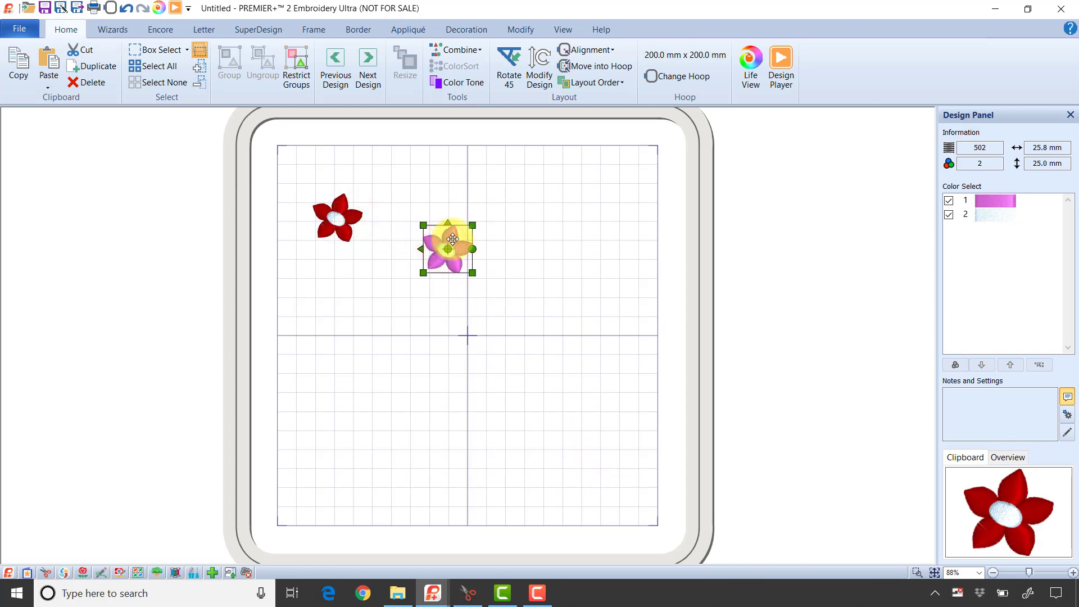
{"action": "left_click_drag", "start_coordinate": [453, 239], "coordinate": [802, 216]}
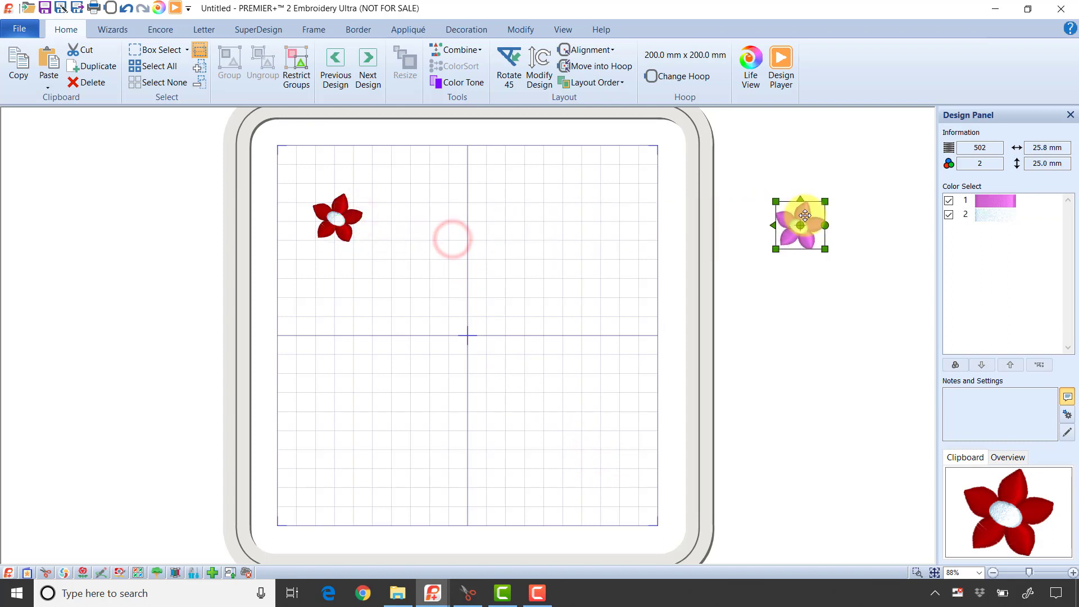
Step: Preview the red flower in a circular Encore layout with 8 repeats
{"action": "left_click", "coordinate": [237, 26]}
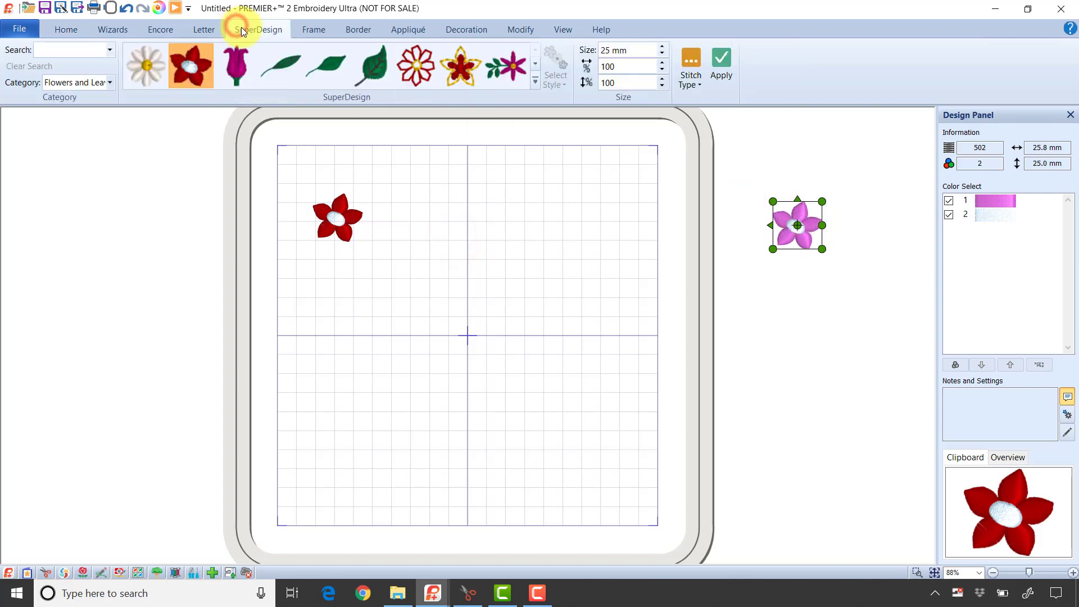
{"action": "left_click", "coordinate": [172, 28]}
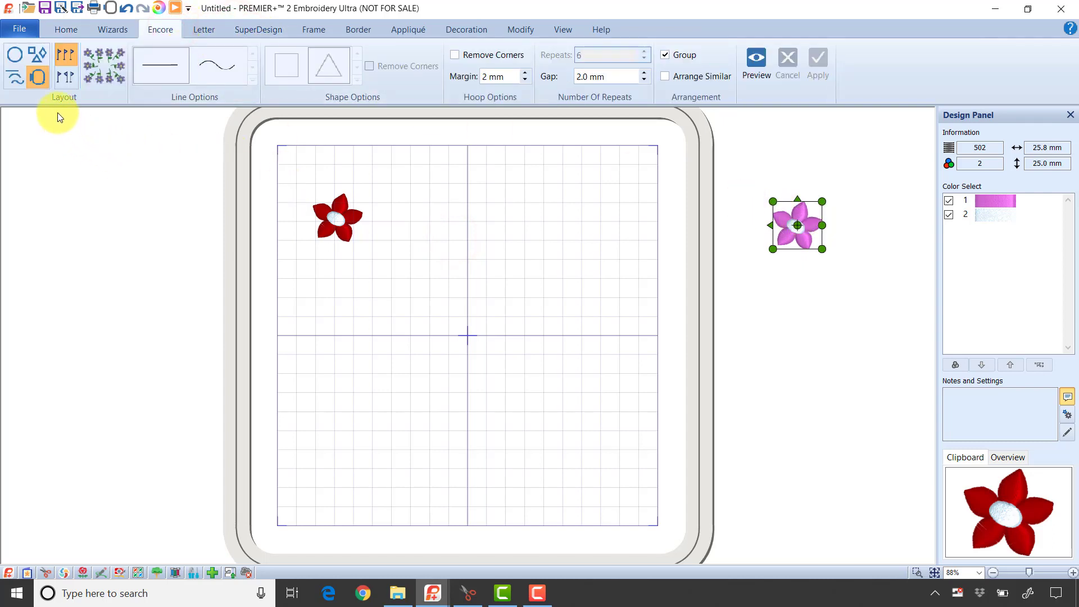
{"action": "left_click", "coordinate": [14, 54]}
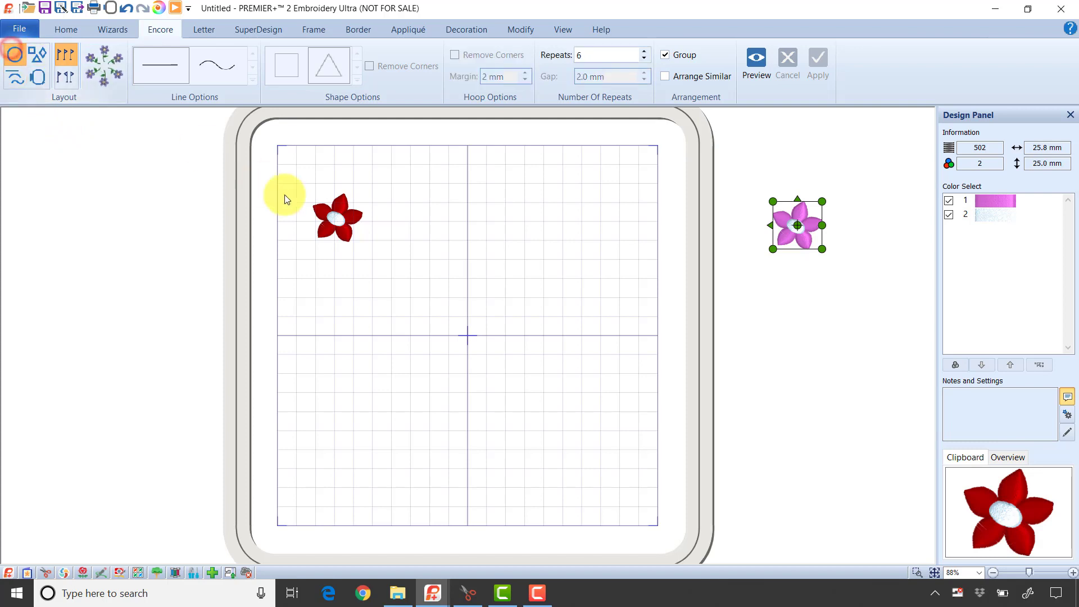
{"action": "left_click", "coordinate": [333, 224]}
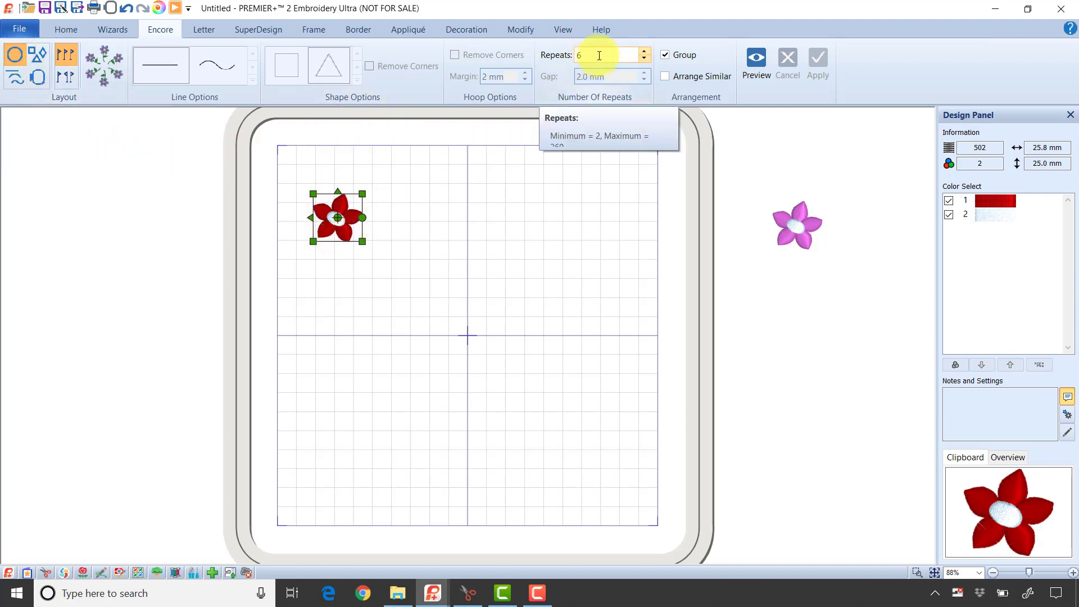
{"action": "left_click", "coordinate": [644, 51]}
{"action": "left_click", "coordinate": [644, 51]}
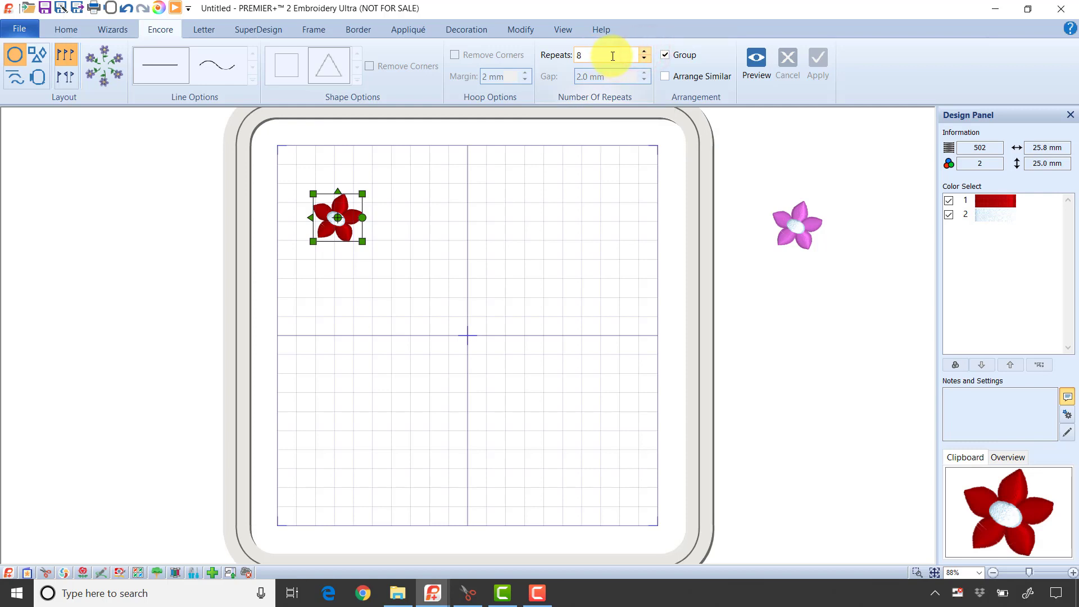
{"action": "left_click", "coordinate": [757, 72]}
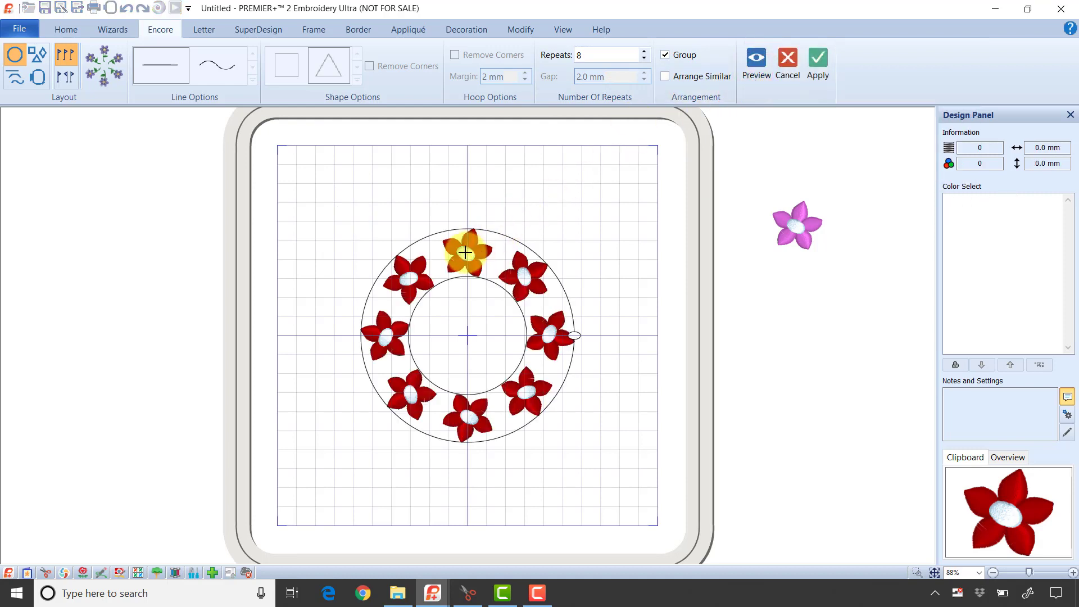
Step: Enlarge the previewed circle of flowers slightly and apply it, ending by undoing the applied layout
{"action": "mouse_move", "coordinate": [405, 272]}
{"action": "left_mouse_down"}
{"action": "mouse_move", "coordinate": [357, 235]}
{"action": "mouse_move", "coordinate": [436, 290]}
{"action": "mouse_move", "coordinate": [369, 232]}
{"action": "mouse_move", "coordinate": [439, 280]}
{"action": "mouse_move", "coordinate": [424, 263]}
{"action": "left_mouse_up"}
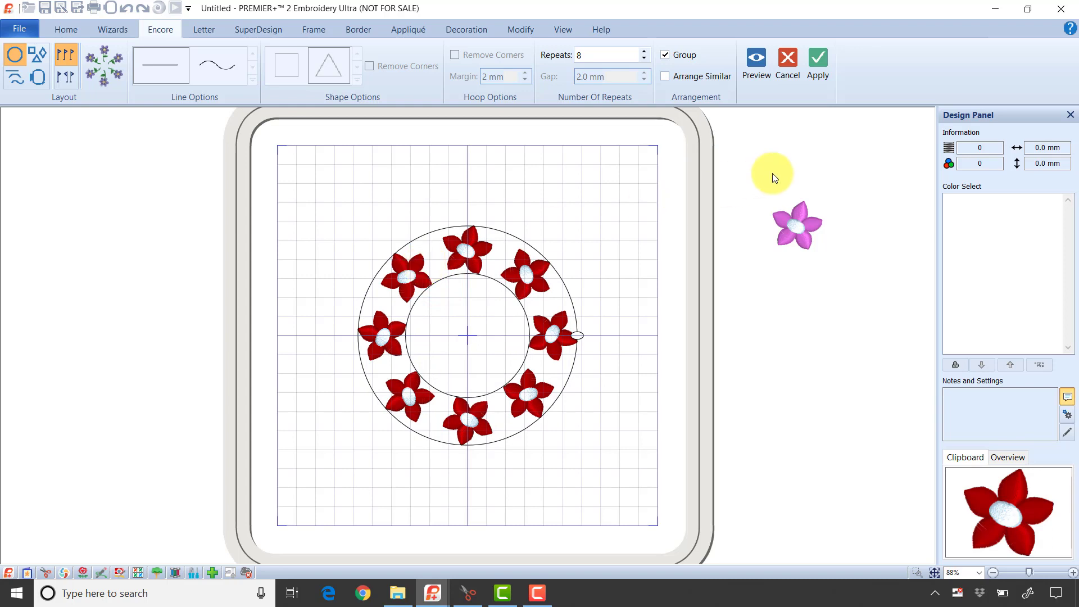
{"action": "left_click", "coordinate": [826, 66]}
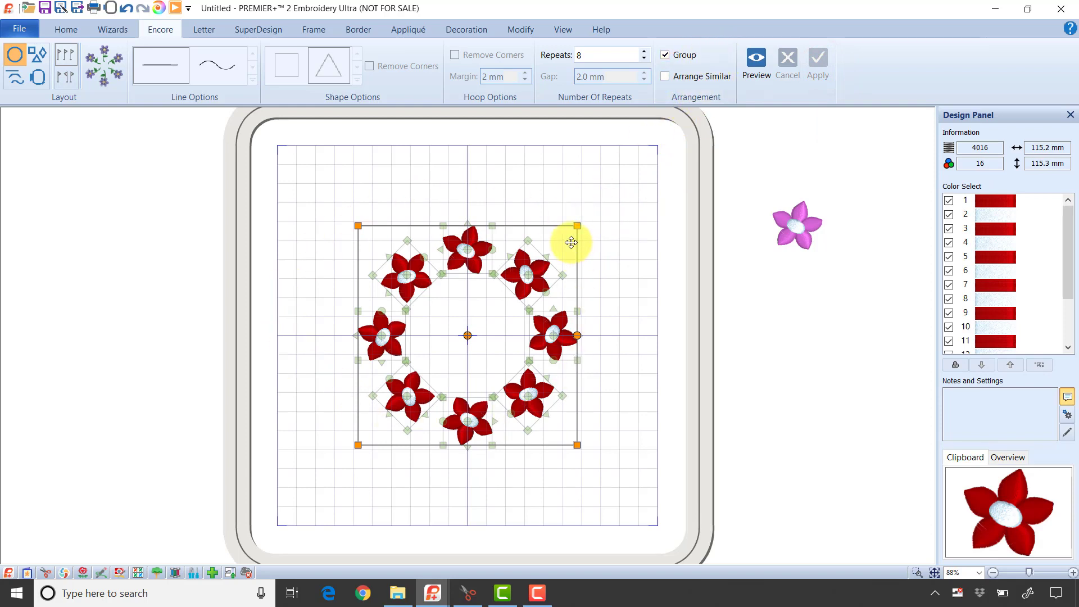
{"action": "left_click", "coordinate": [541, 271]}
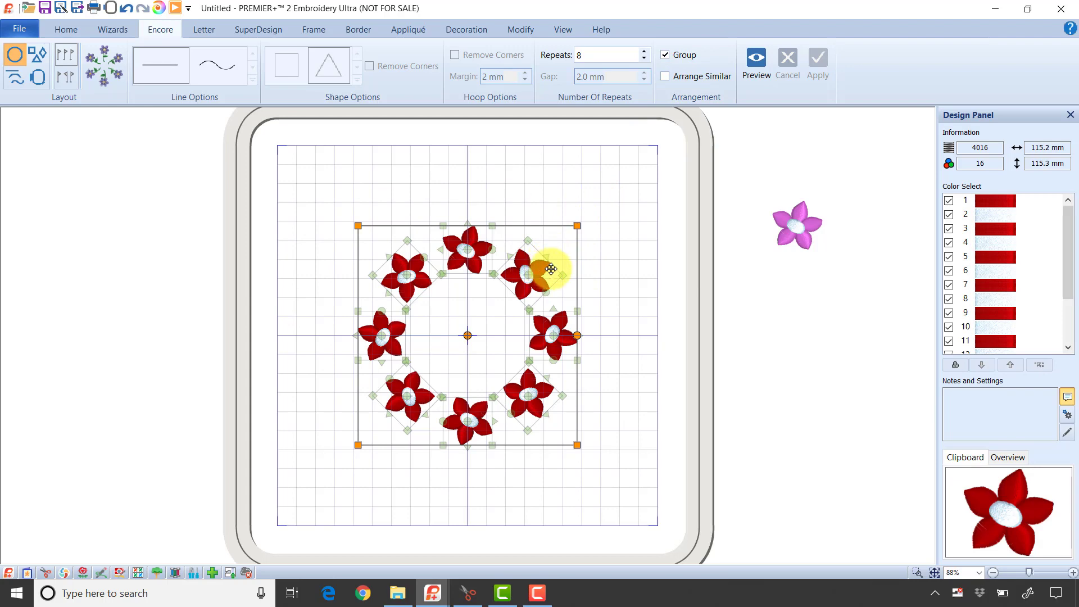
{"action": "left_click", "coordinate": [544, 265]}
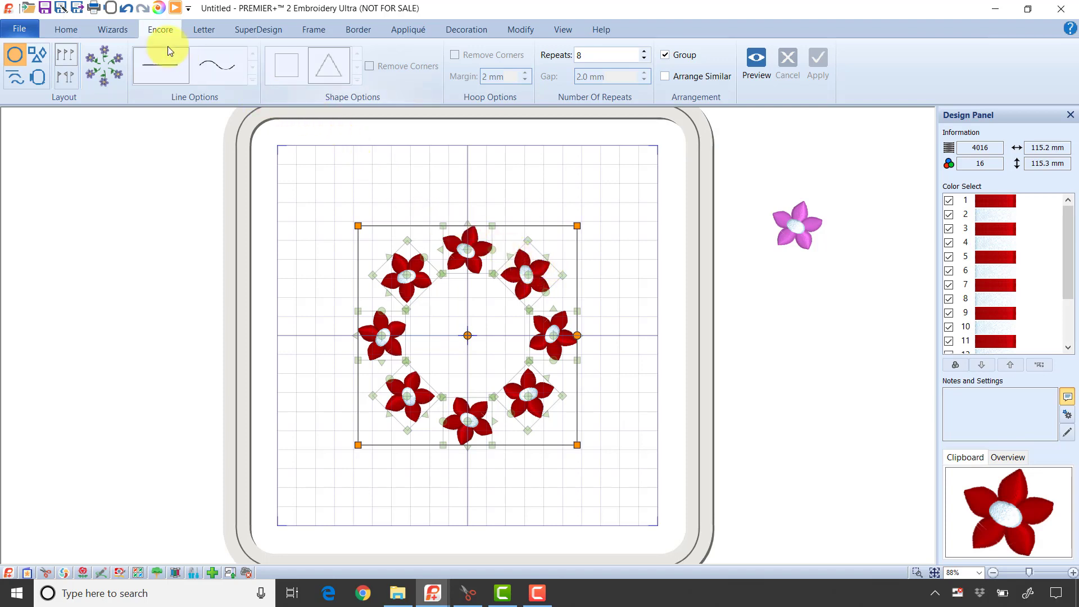
{"action": "left_click", "coordinate": [126, 9]}
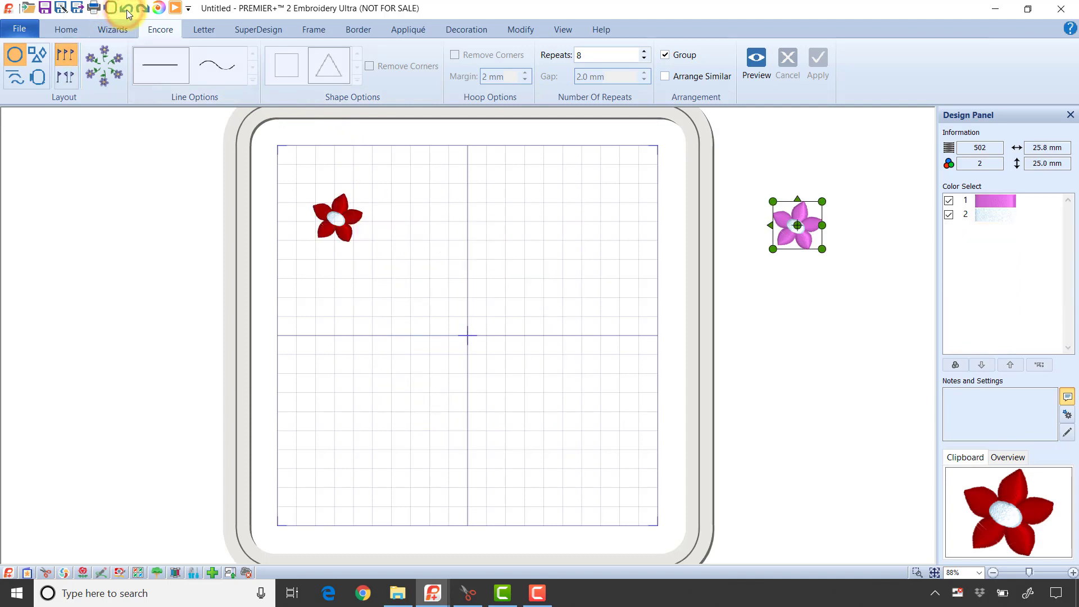
Step: Preview both the red and orchid flowers together in the circular layout of 8 repeats, and cancel the preview
{"action": "left_click", "coordinate": [309, 170]}
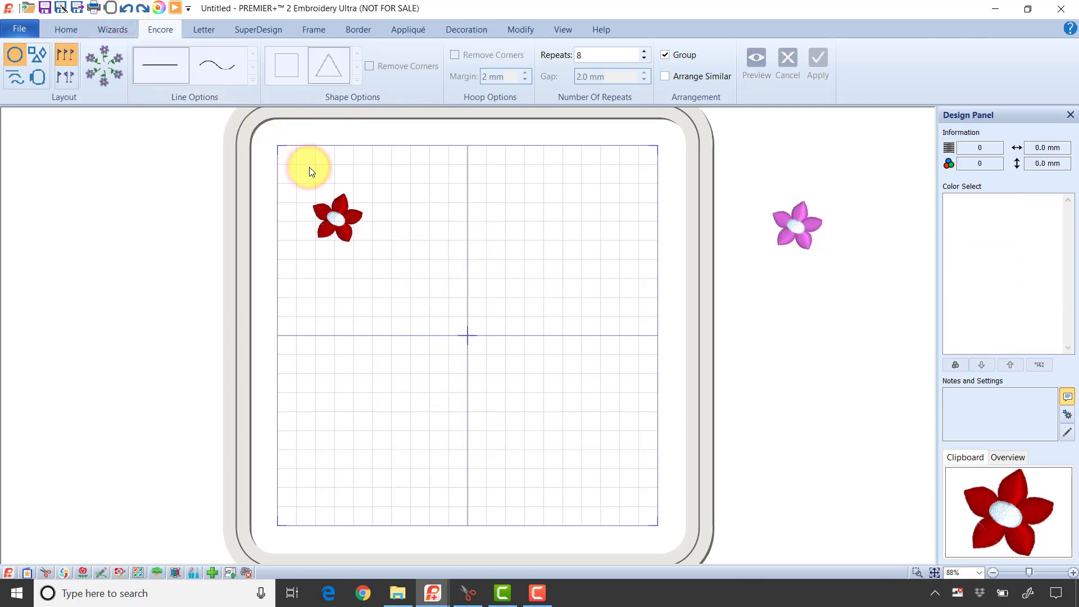
{"action": "key", "text": "ctrl+a"}
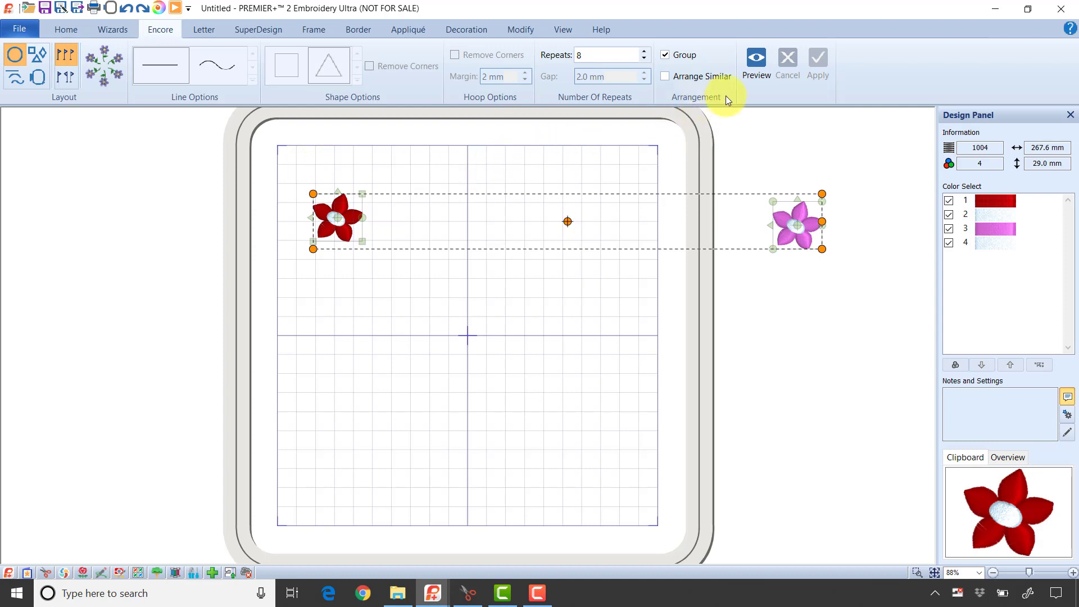
{"action": "left_click", "coordinate": [765, 79]}
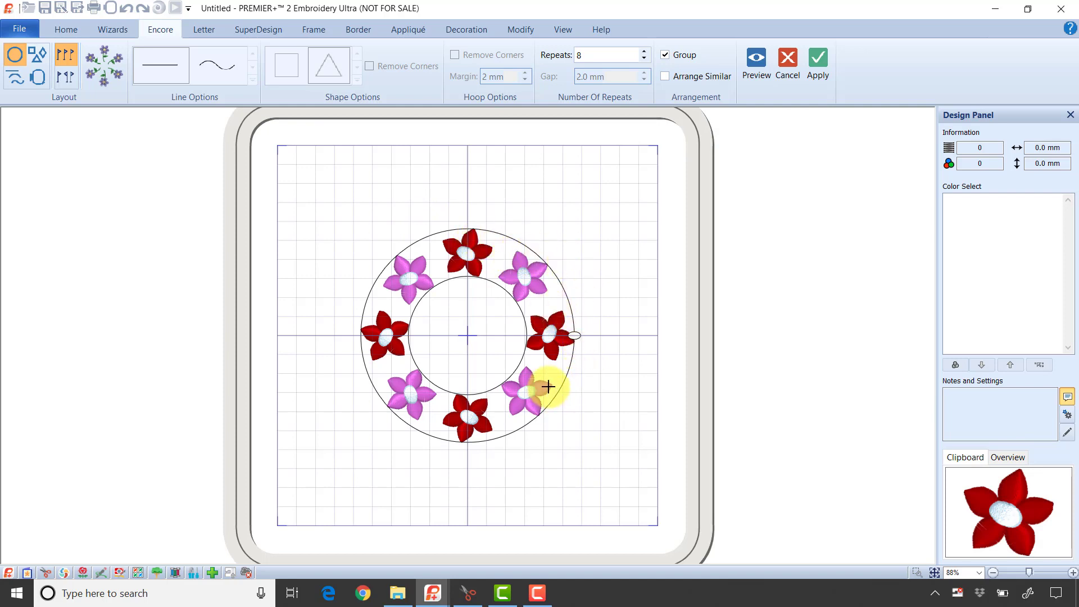
{"action": "left_click", "coordinate": [791, 84]}
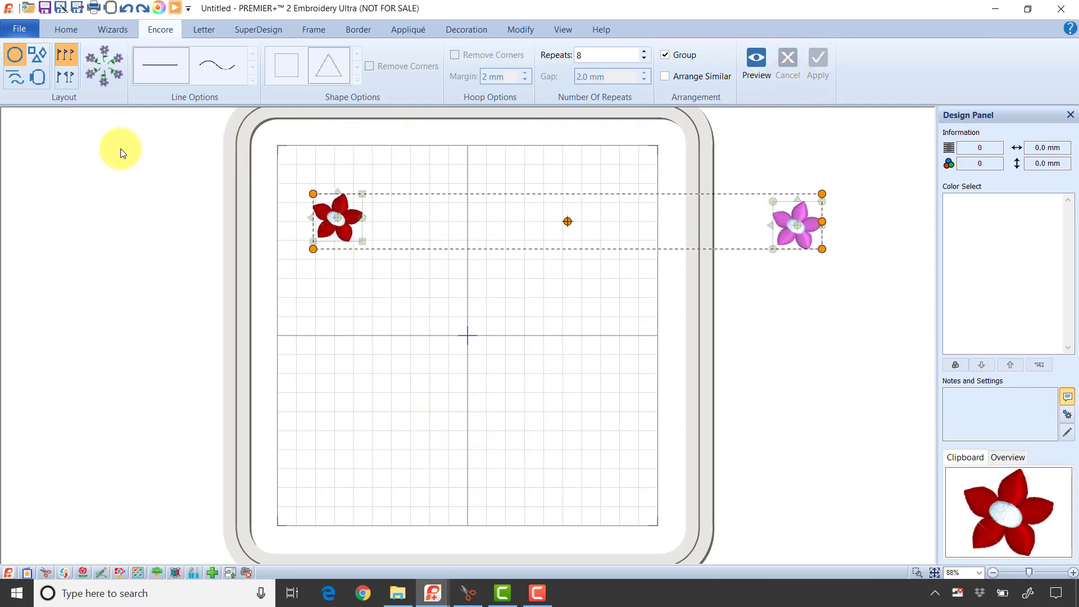
Step: Preview the red flower alone in a straight-line Encore layout of 8 repeats, both plain and with alternate flowers mirrored
{"action": "left_click", "coordinate": [15, 77]}
{"action": "left_click", "coordinate": [638, 146]}
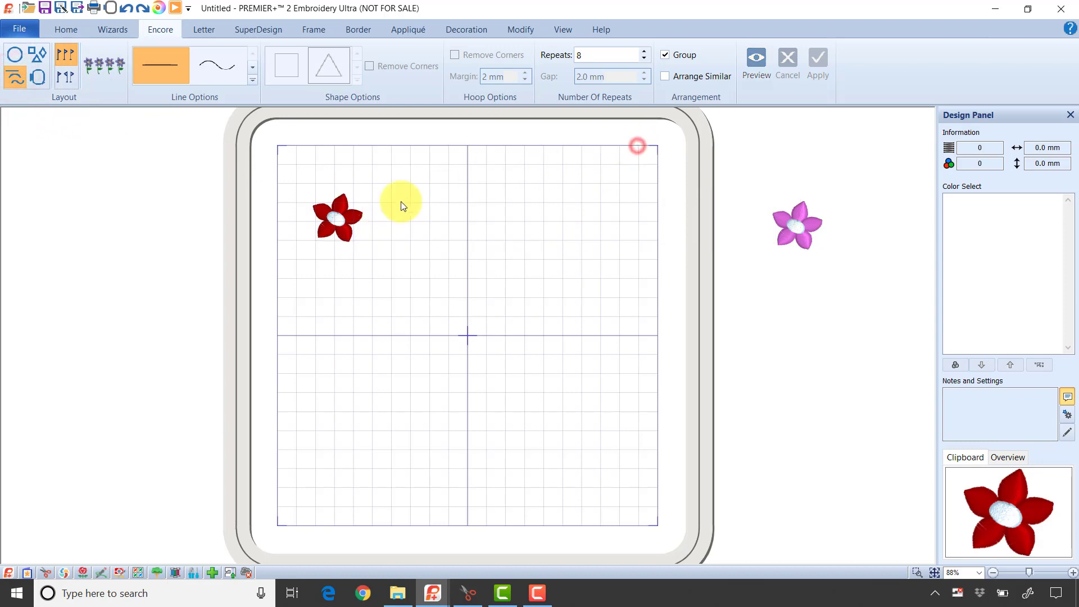
{"action": "left_click", "coordinate": [343, 209]}
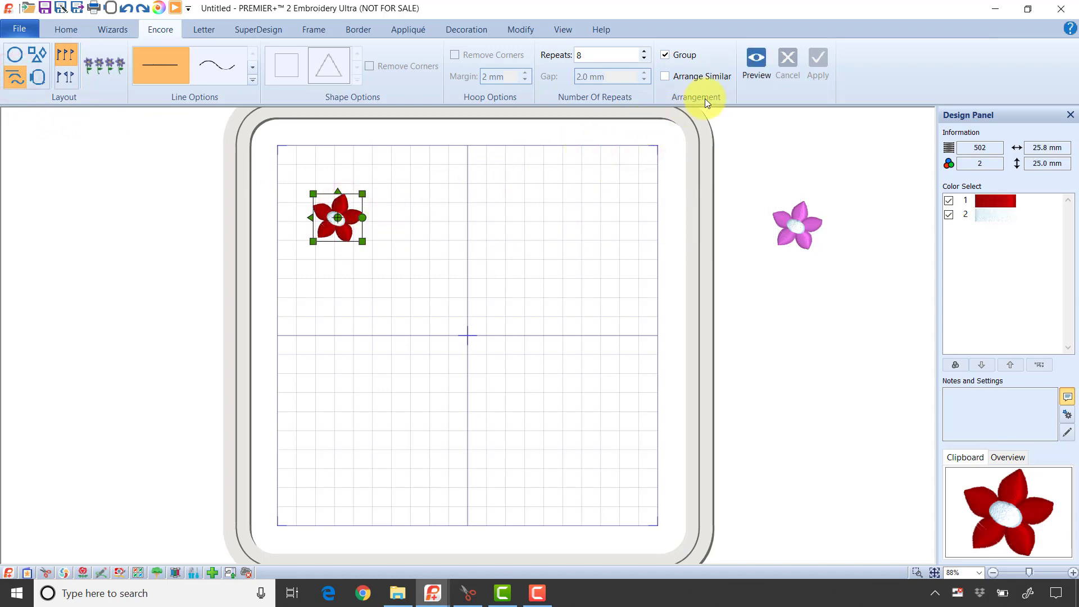
{"action": "left_click", "coordinate": [763, 62]}
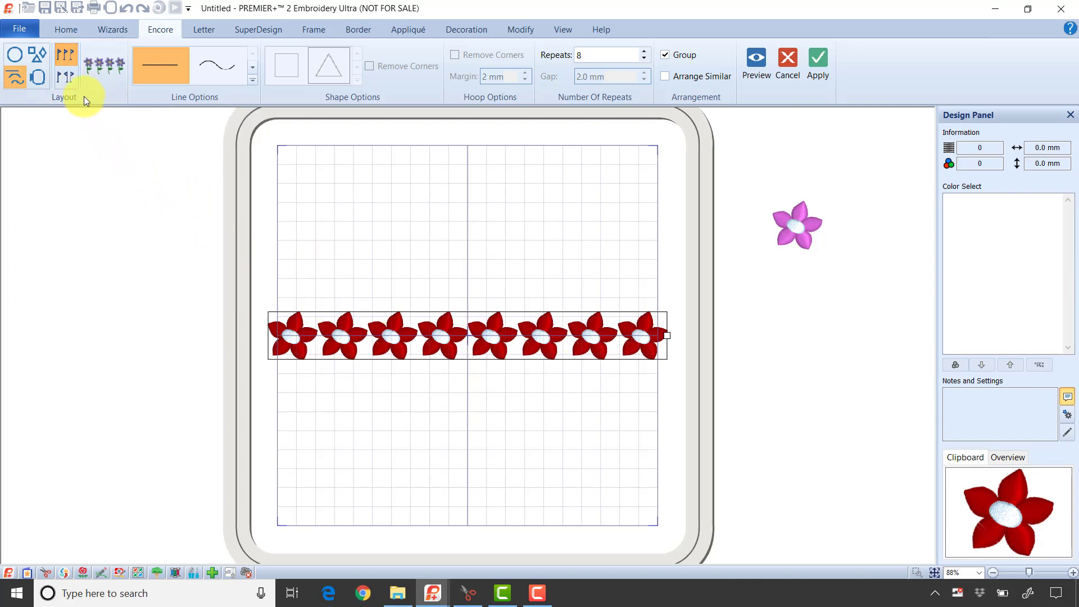
{"action": "left_click", "coordinate": [64, 78]}
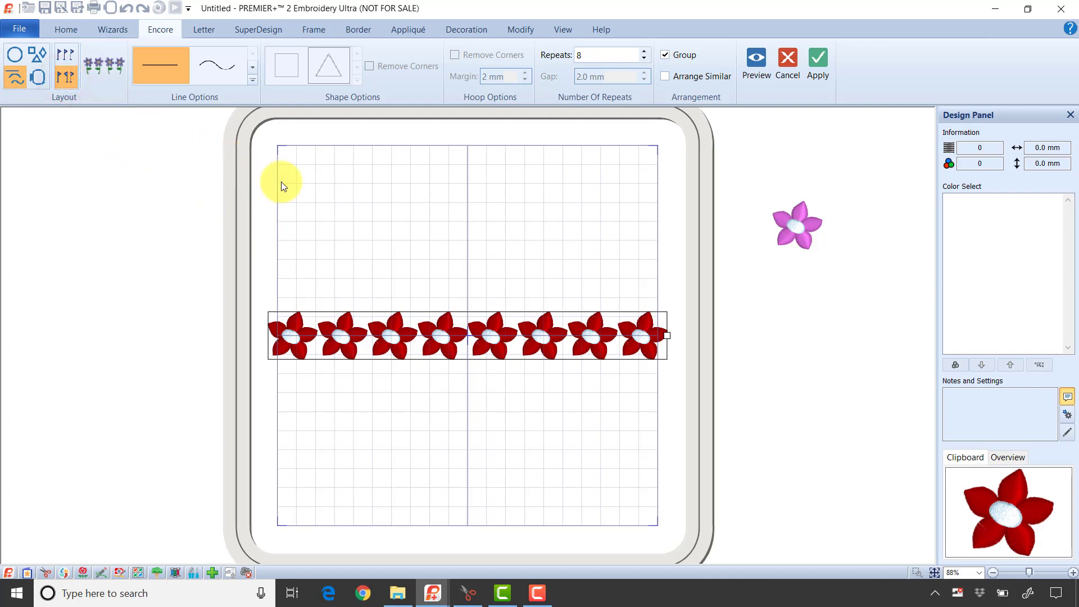
{"action": "left_click", "coordinate": [752, 77]}
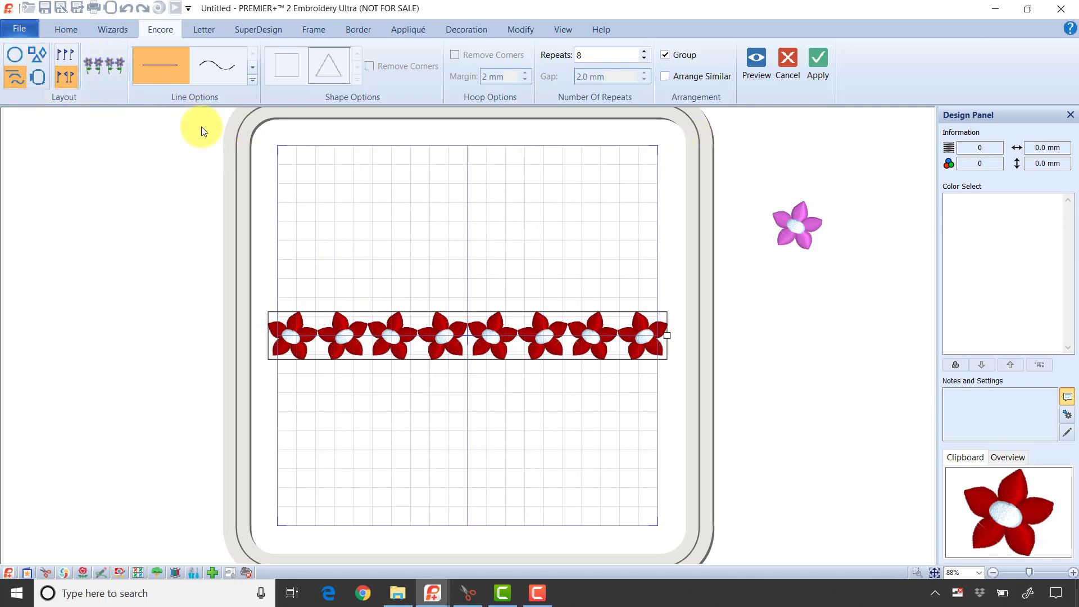
Step: Preview both flowers alternating in a mirrored straight line of 7 repeats, and lengthen the line to nearly the hoop's width
{"action": "left_click", "coordinate": [790, 62]}
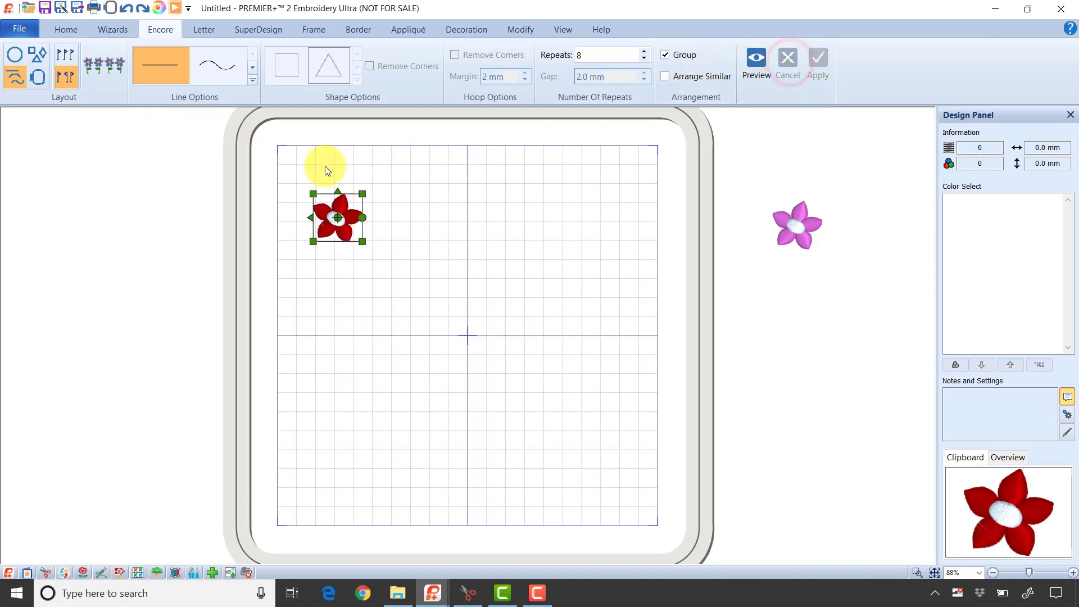
{"action": "key", "text": "ctrl+a"}
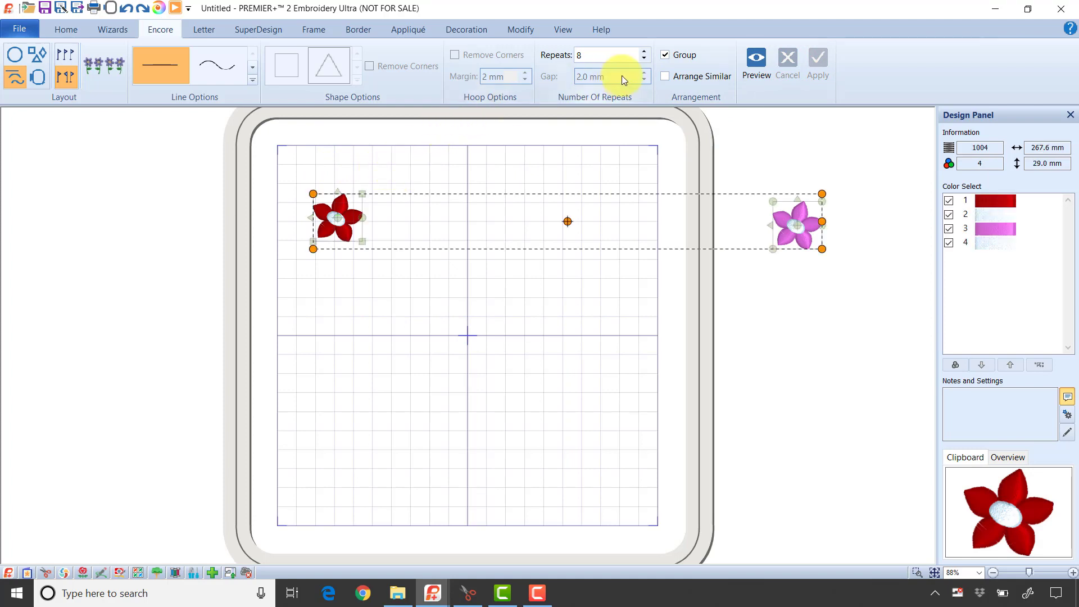
{"action": "left_click", "coordinate": [643, 59]}
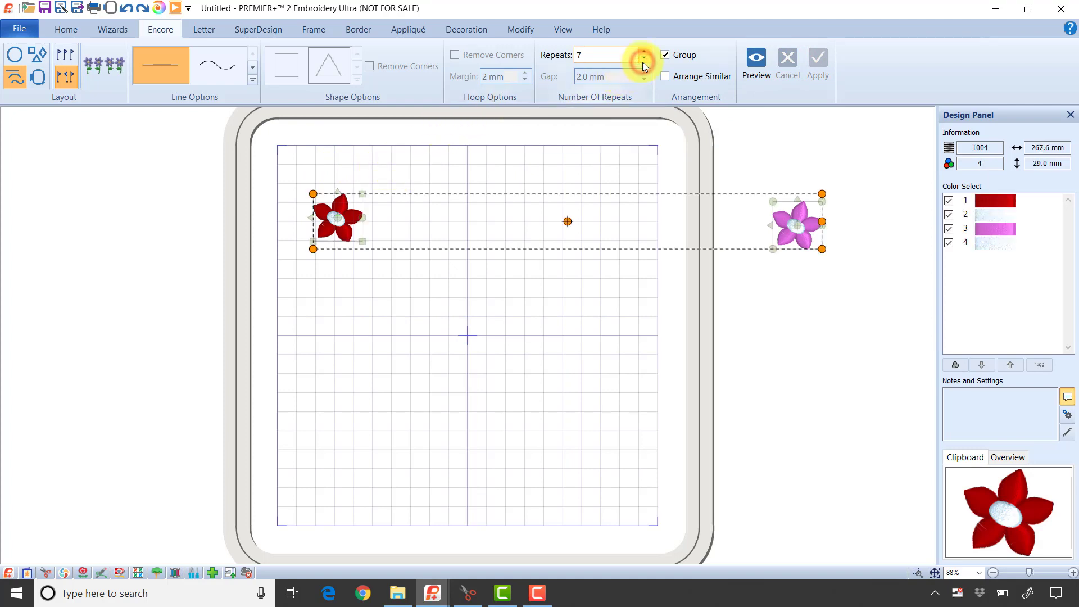
{"action": "left_click", "coordinate": [753, 63]}
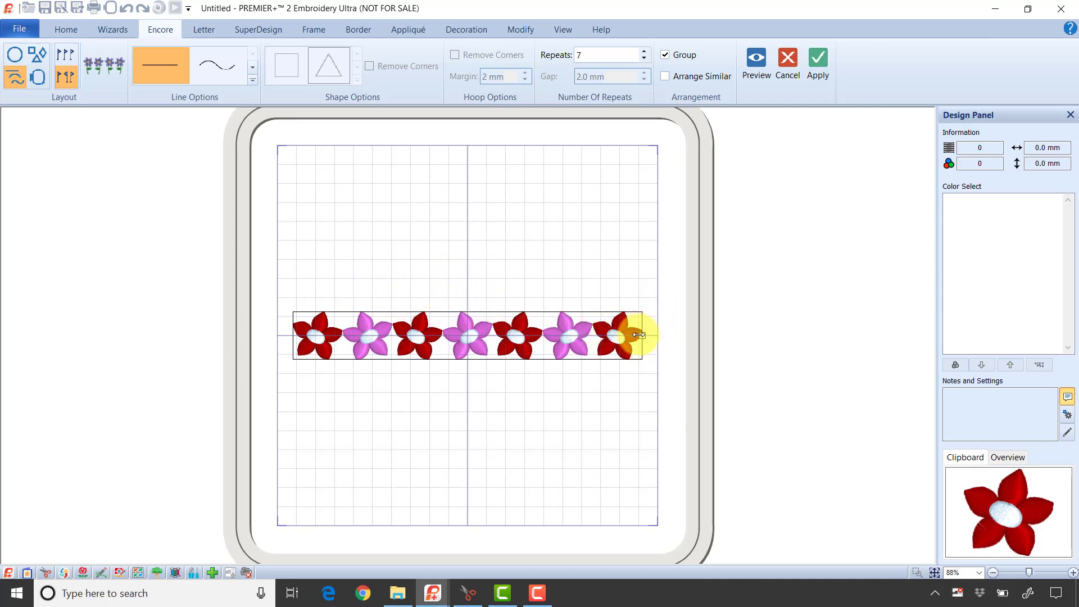
{"action": "mouse_move", "coordinate": [640, 334]}
{"action": "left_mouse_down"}
{"action": "mouse_move", "coordinate": [694, 333]}
{"action": "mouse_move", "coordinate": [653, 331]}
{"action": "left_mouse_up"}
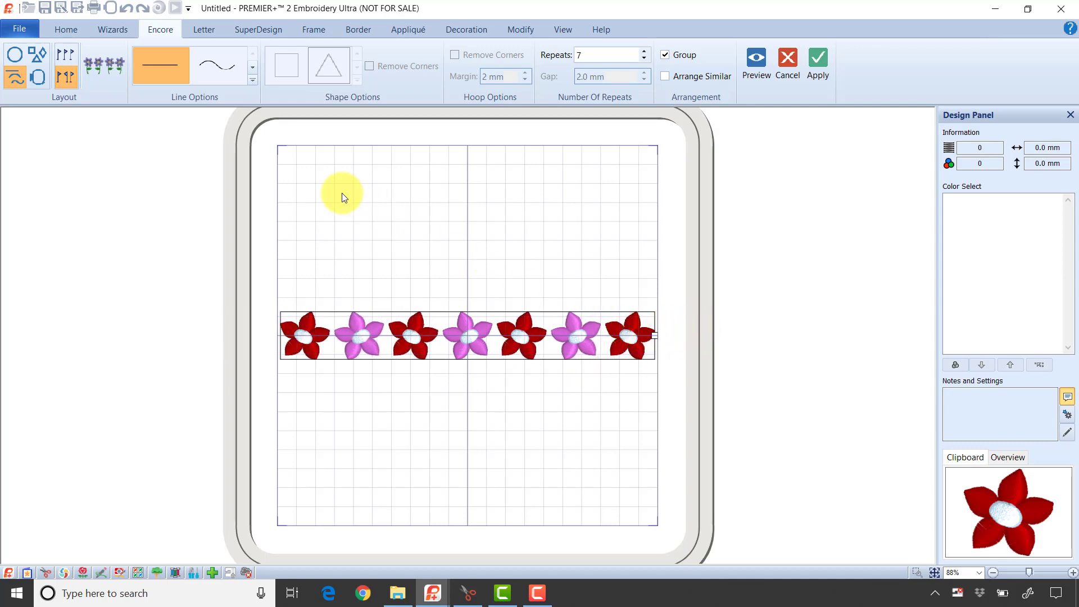
Step: Preview the two-flower line without mirroring, shorten it to bring the flowers closer together, and cancel the preview
{"action": "left_click", "coordinate": [69, 55]}
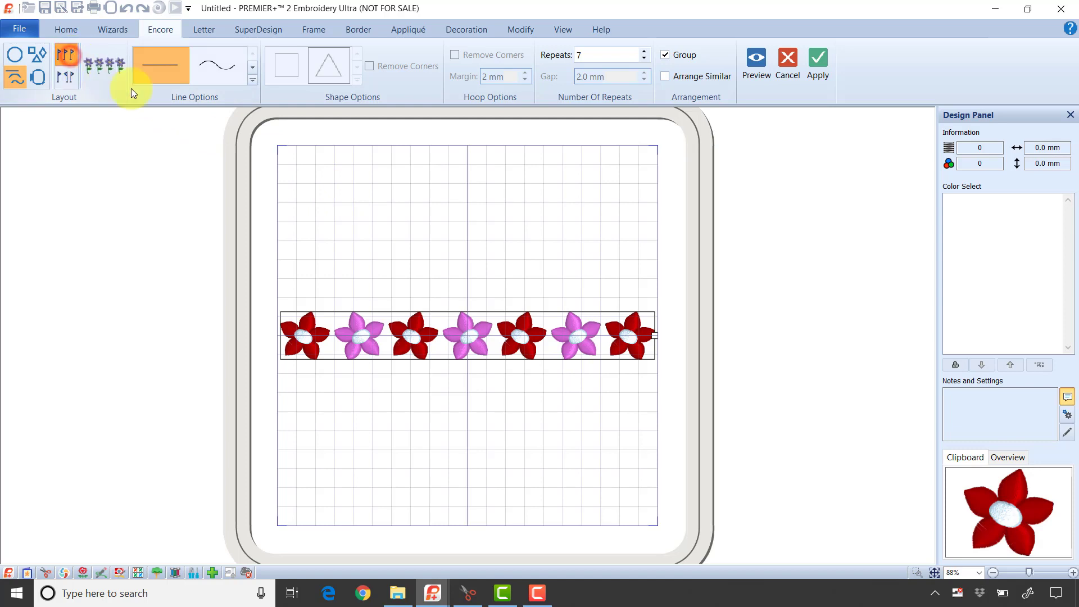
{"action": "left_click", "coordinate": [747, 65]}
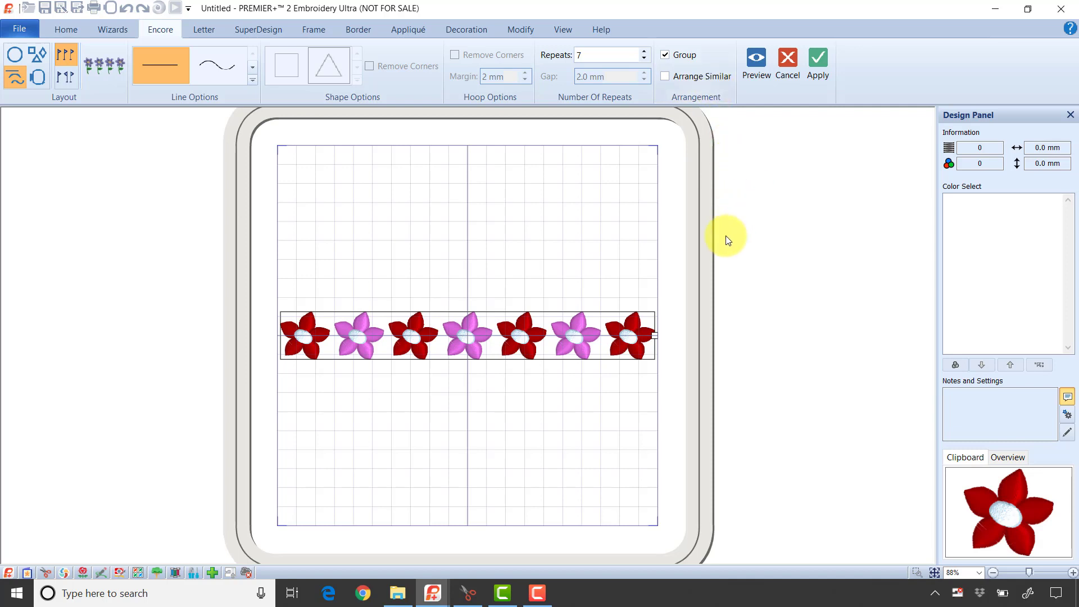
{"action": "mouse_move", "coordinate": [653, 332]}
{"action": "left_mouse_down"}
{"action": "mouse_move", "coordinate": [832, 329]}
{"action": "mouse_move", "coordinate": [632, 332]}
{"action": "left_mouse_up"}
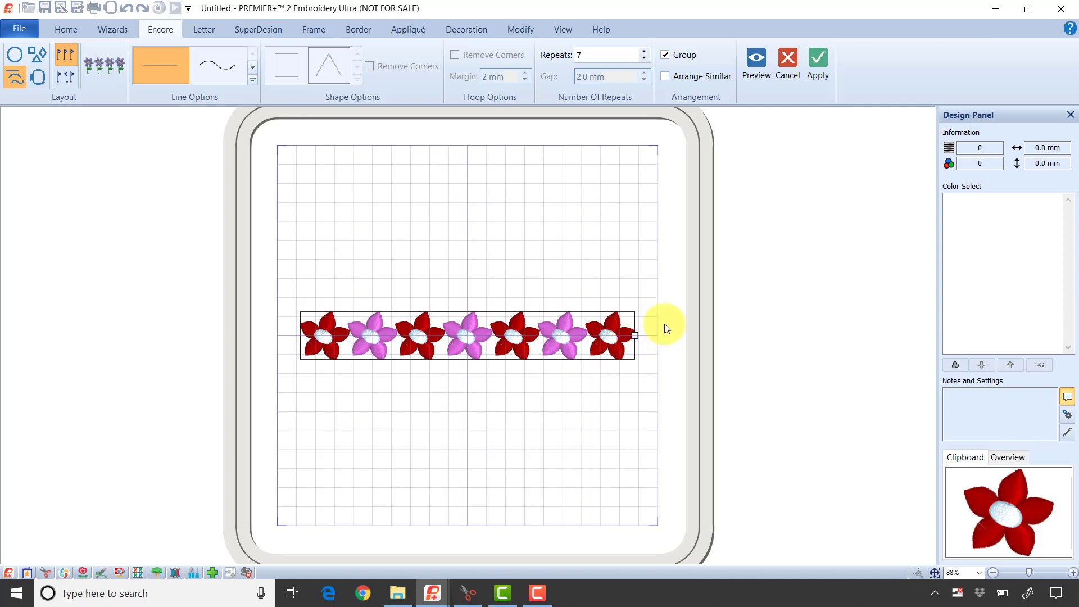
{"action": "left_click", "coordinate": [787, 61]}
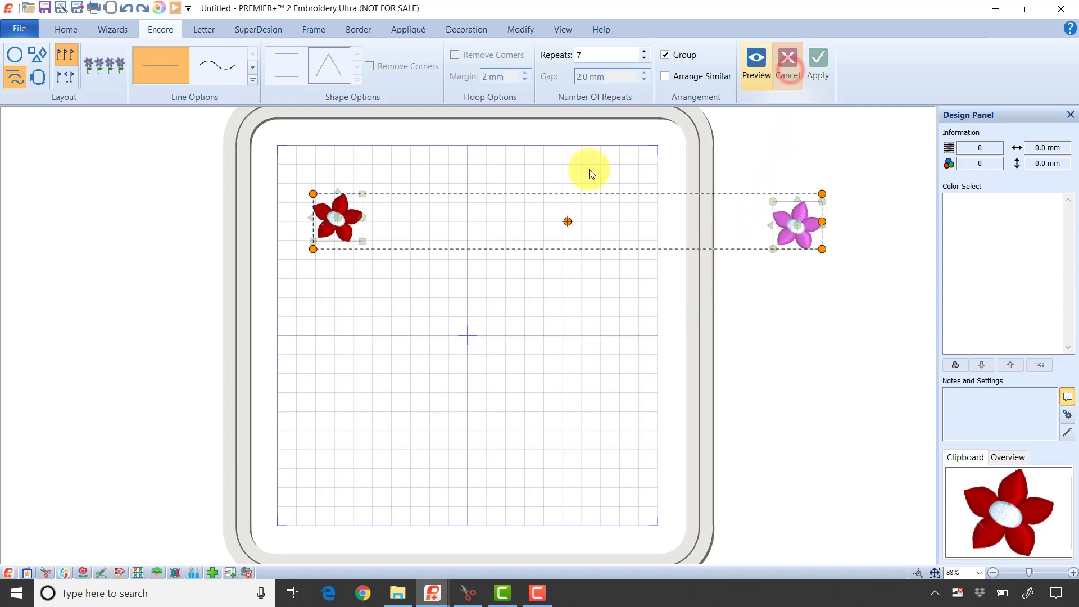
Step: Preview the red flower alone around a triangle shape with a 2.0 mm gap, and narrow the triangle to fit inside the hoop
{"action": "left_click", "coordinate": [498, 329]}
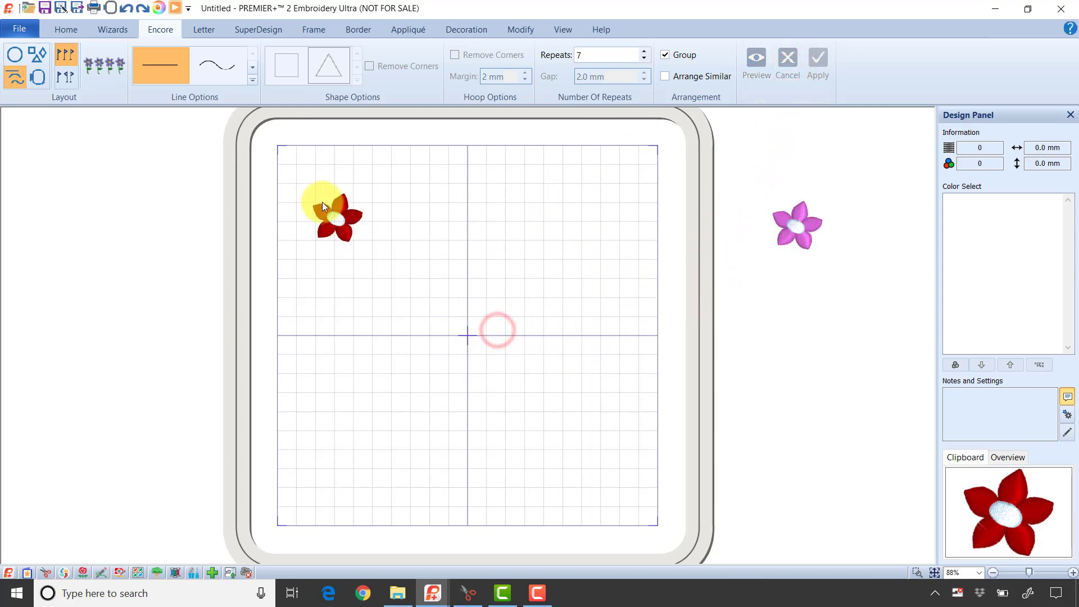
{"action": "left_click", "coordinate": [339, 214]}
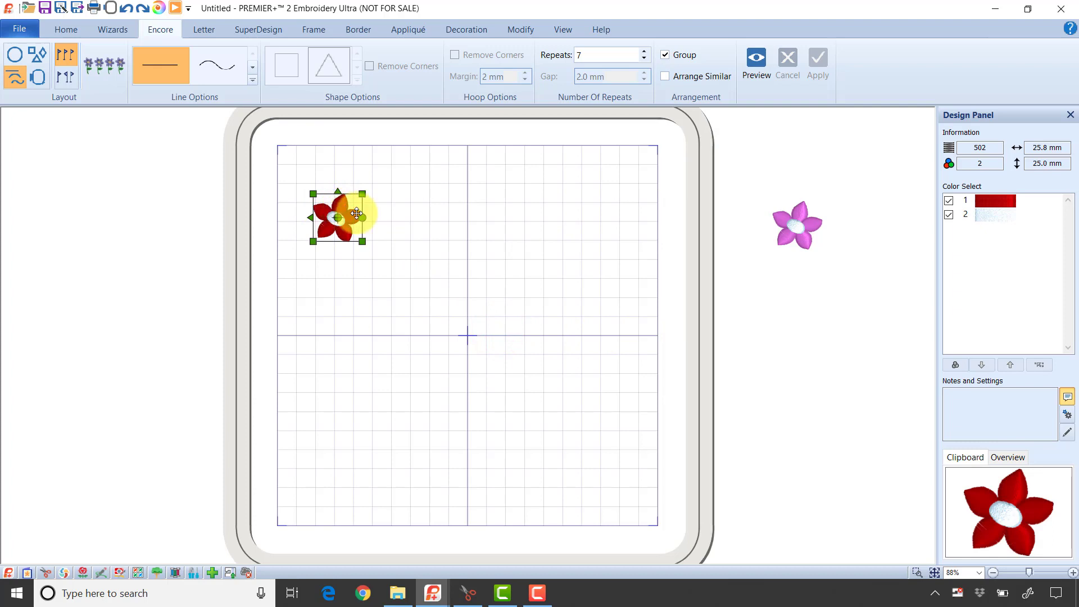
{"action": "left_click", "coordinate": [32, 57]}
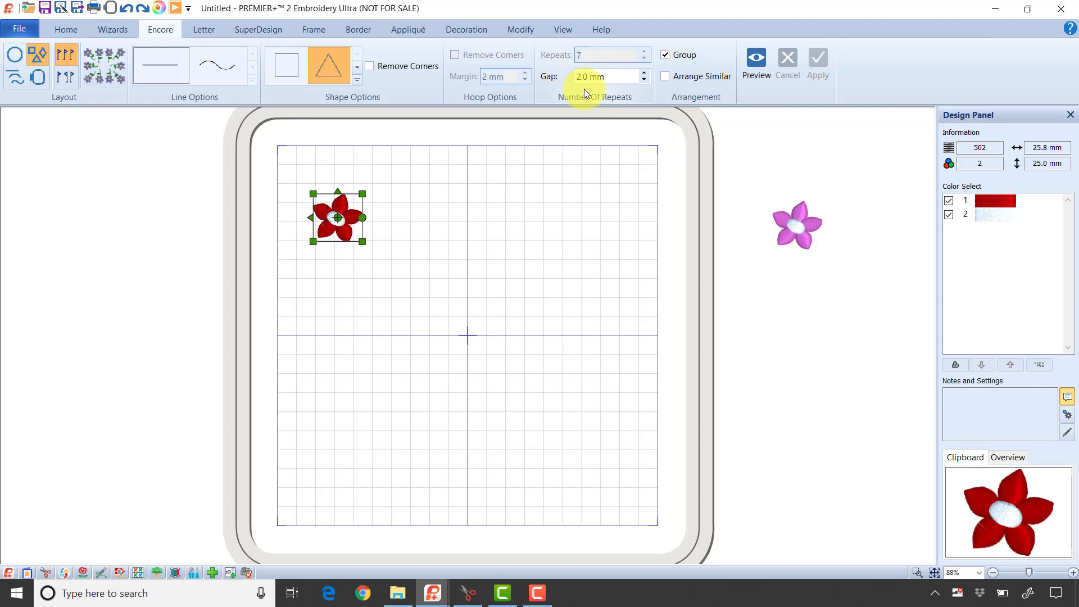
{"action": "left_click", "coordinate": [749, 73]}
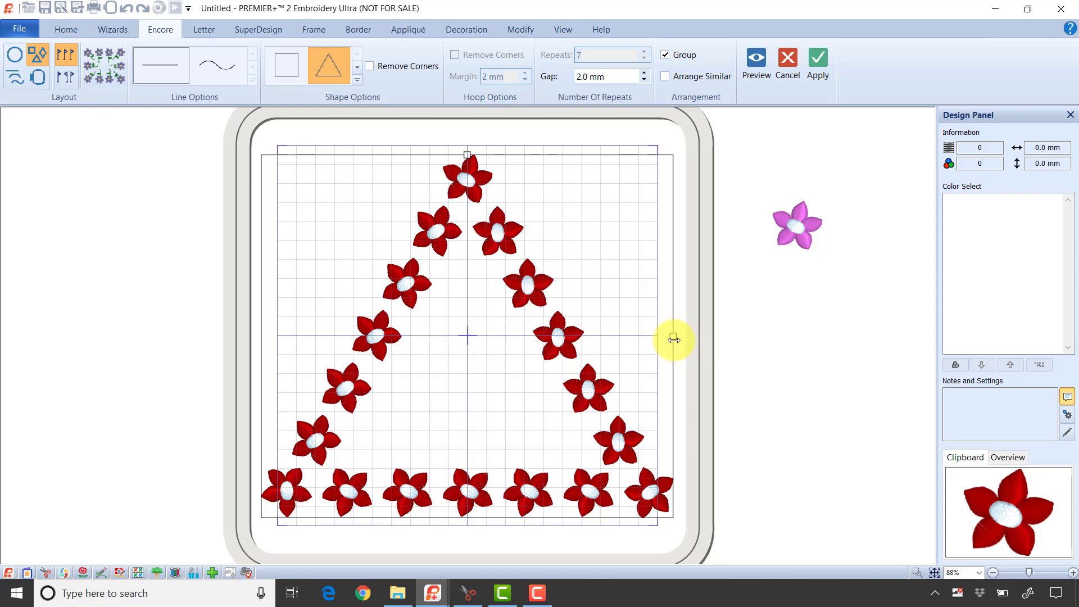
{"action": "left_click_drag", "start_coordinate": [673, 337], "coordinate": [611, 344]}
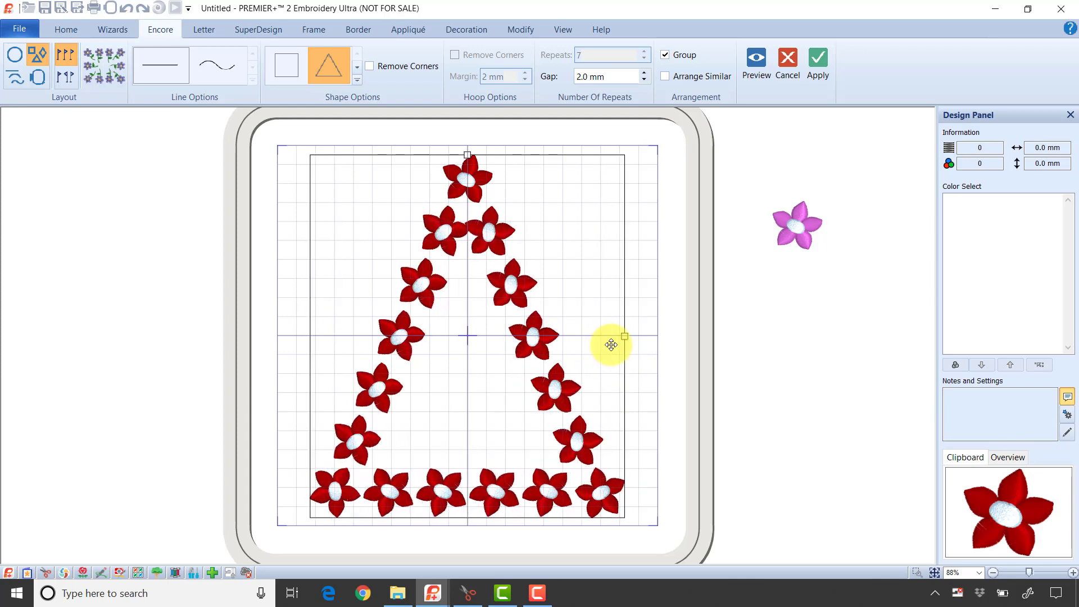
Step: Preview the red flower triangle with a 5.0 mm gap, reduce its height and width, and cancel the preview
{"action": "left_click", "coordinate": [625, 79]}
{"action": "type", "text": "5.0"}
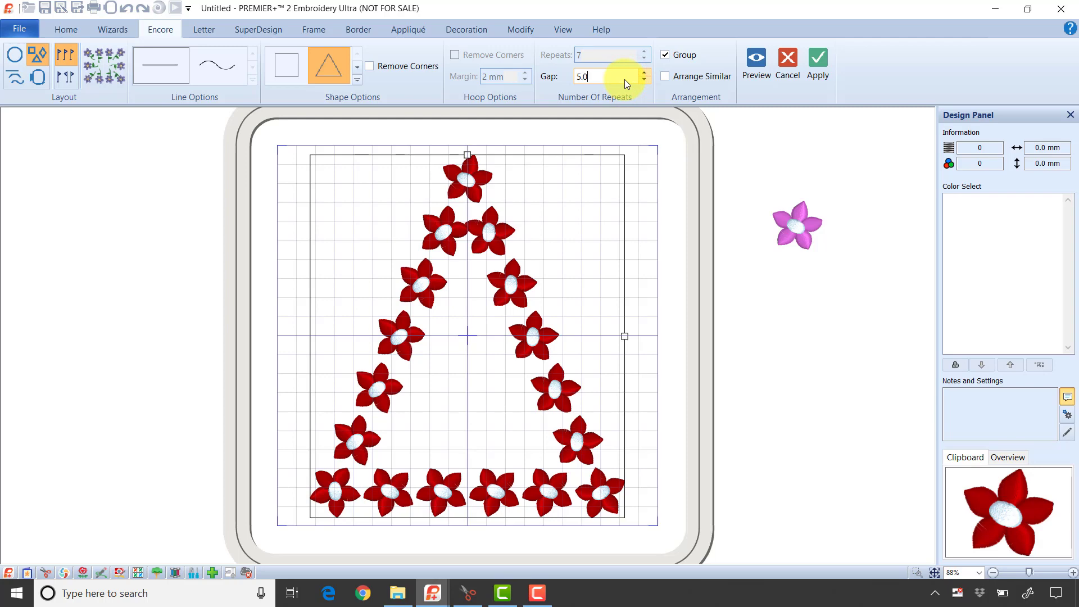
{"action": "left_click", "coordinate": [756, 70]}
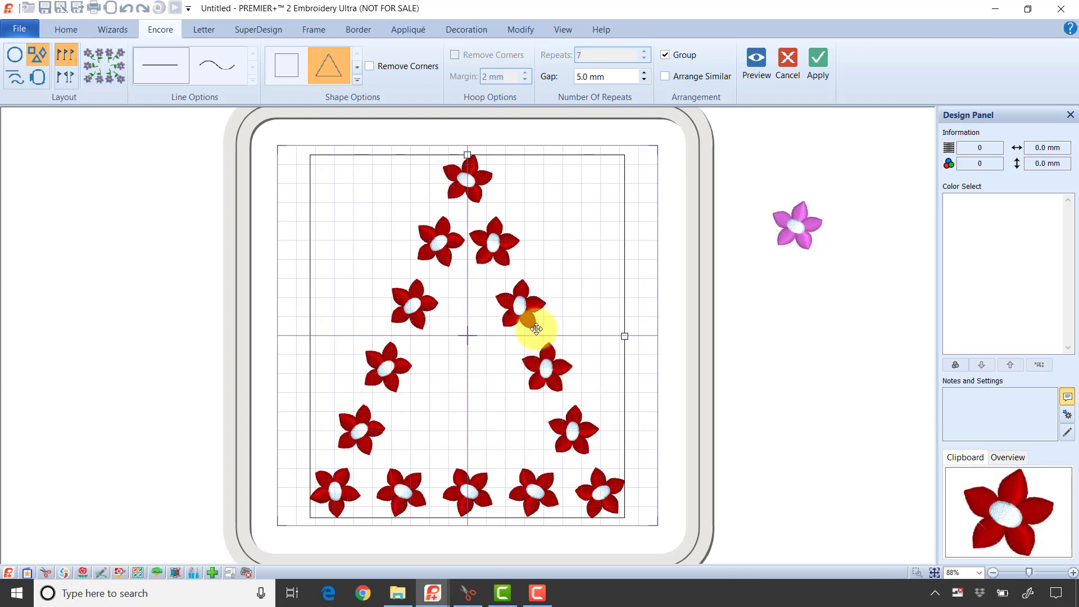
{"action": "left_click_drag", "start_coordinate": [467, 158], "coordinate": [470, 187]}
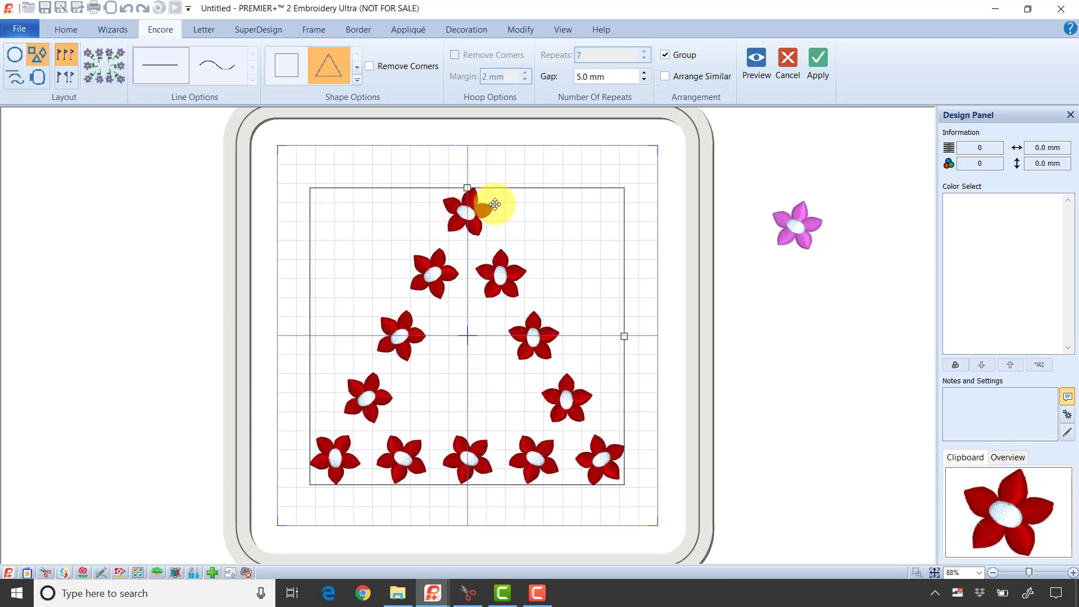
{"action": "mouse_move", "coordinate": [621, 336]}
{"action": "left_mouse_down"}
{"action": "mouse_move", "coordinate": [701, 336]}
{"action": "mouse_move", "coordinate": [611, 339]}
{"action": "left_mouse_up"}
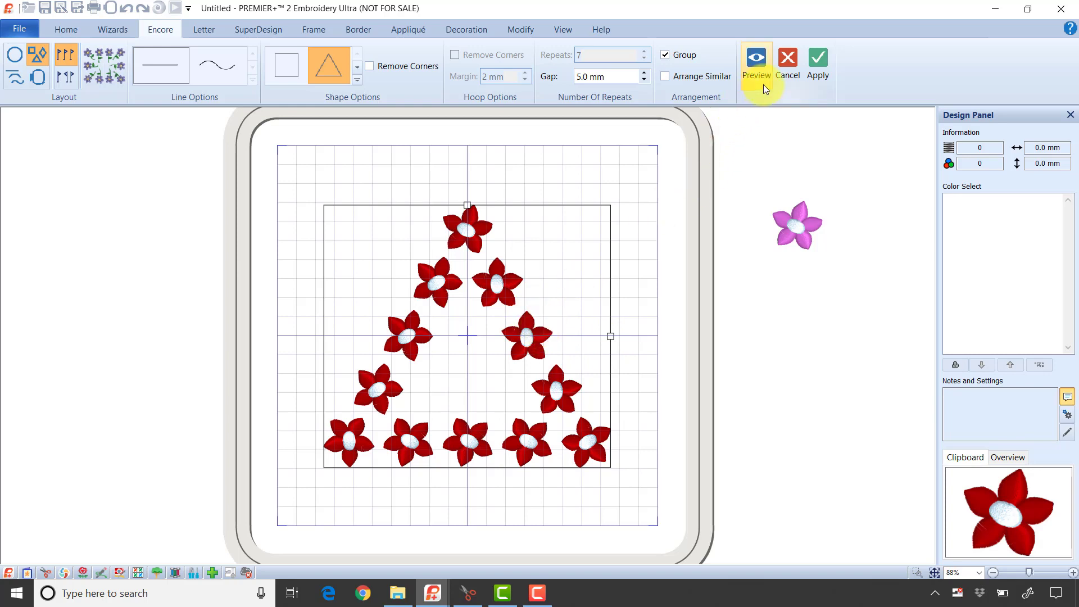
{"action": "left_click", "coordinate": [788, 74]}
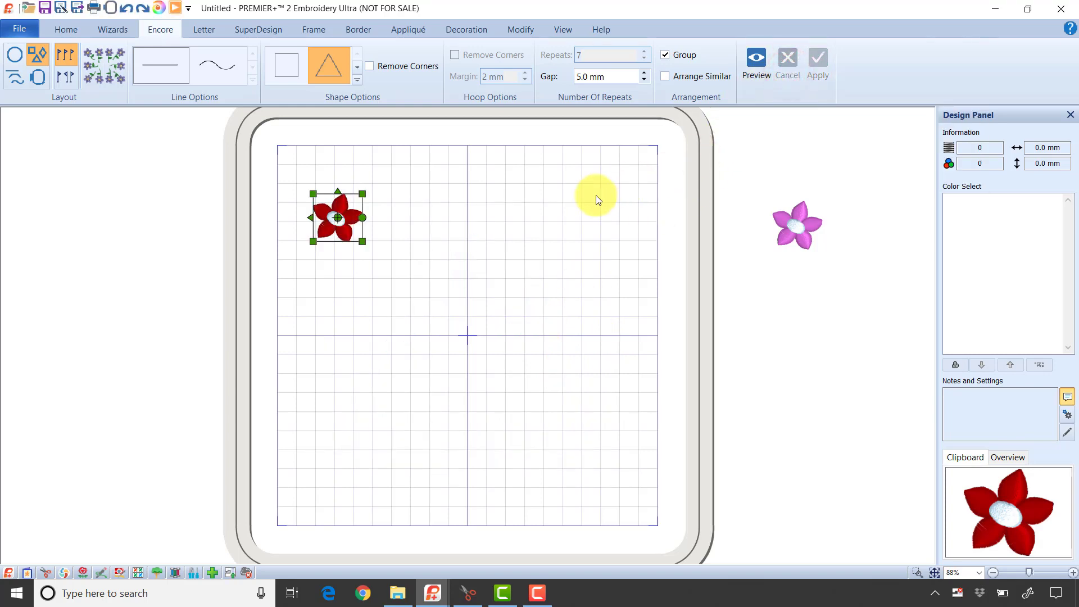
Step: Preview both flowers together around a triangle shape and around a diamond shape, using the 5.0 mm gap
{"action": "key", "text": "ctrl+a"}
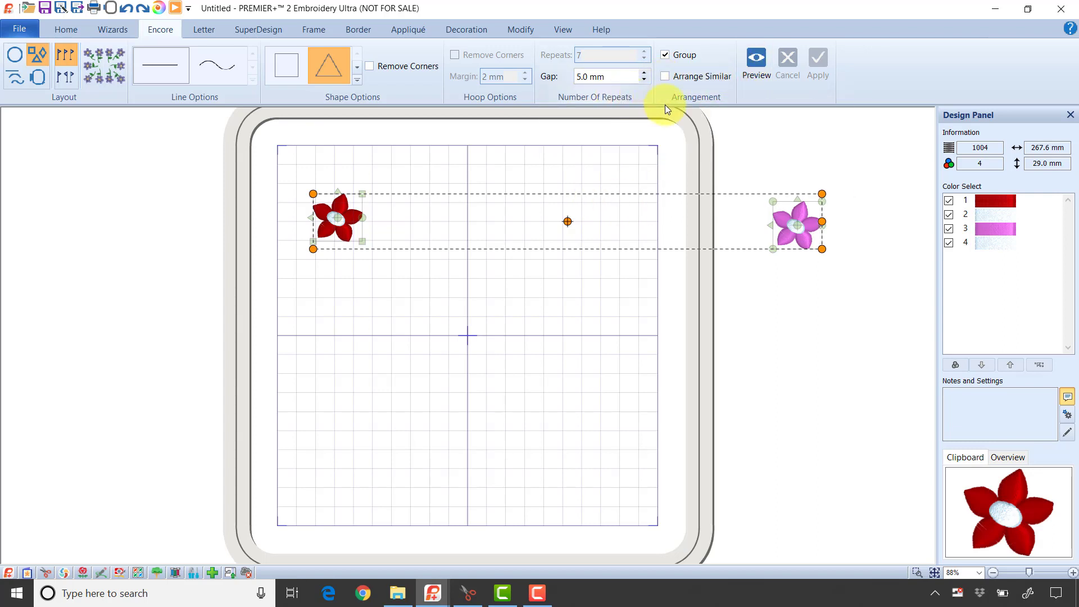
{"action": "left_click", "coordinate": [747, 67]}
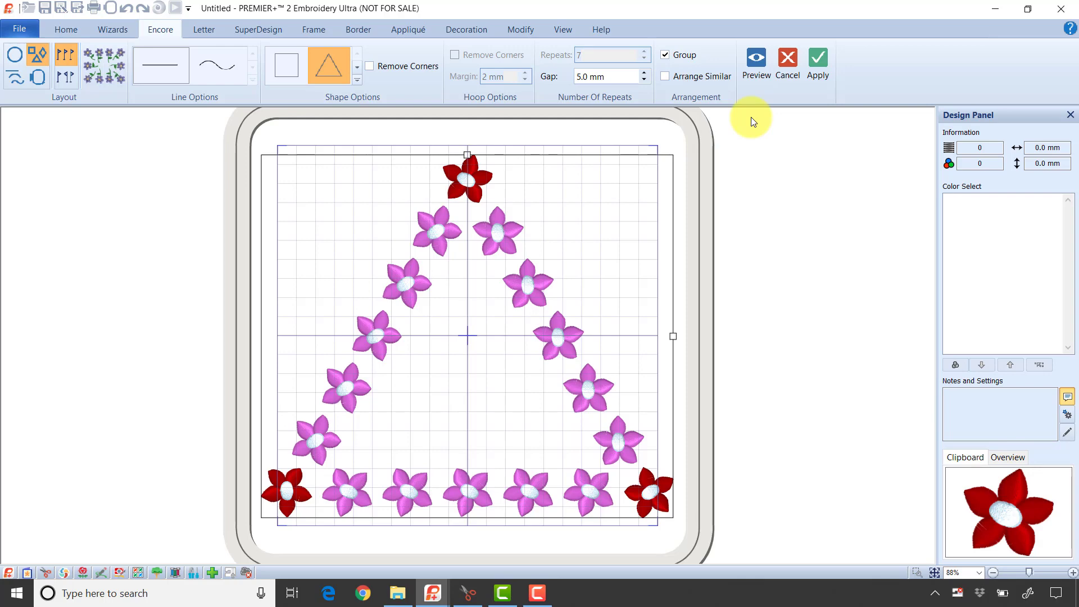
{"action": "left_click", "coordinate": [357, 80]}
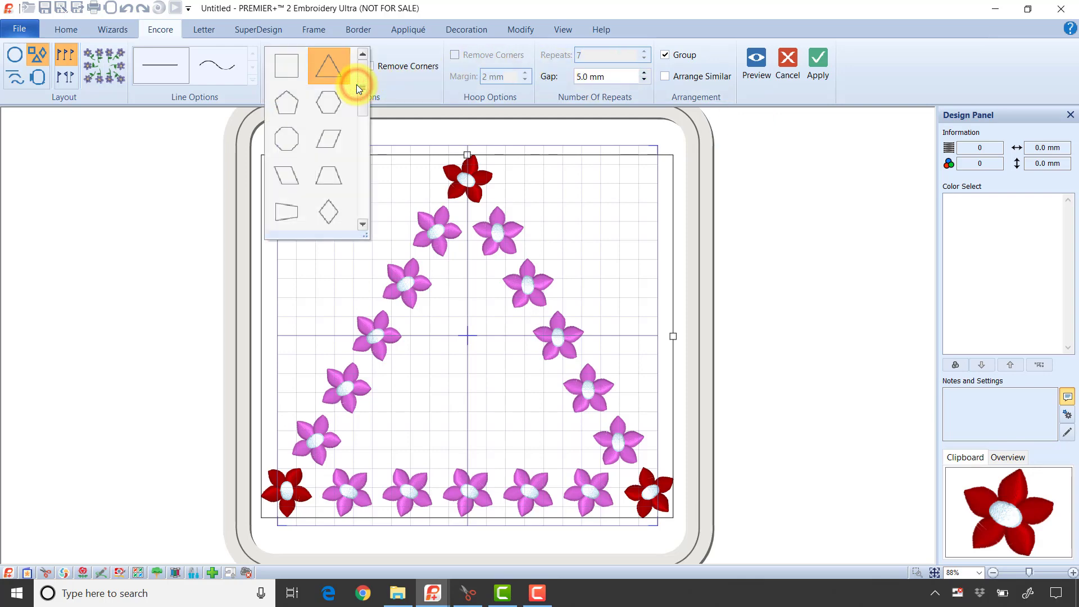
{"action": "left_click", "coordinate": [335, 209]}
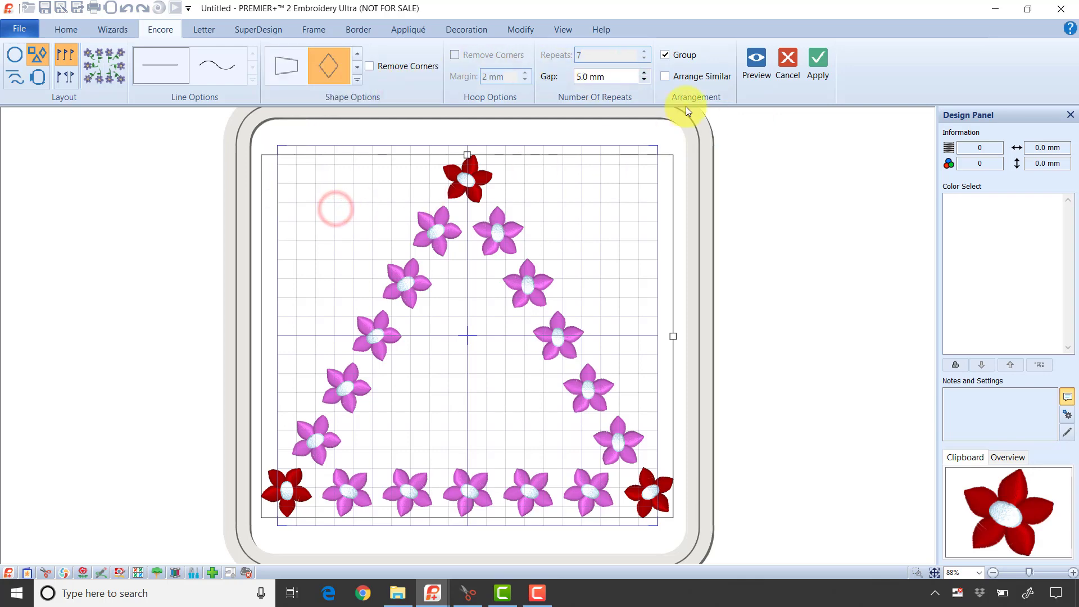
{"action": "left_click", "coordinate": [748, 66]}
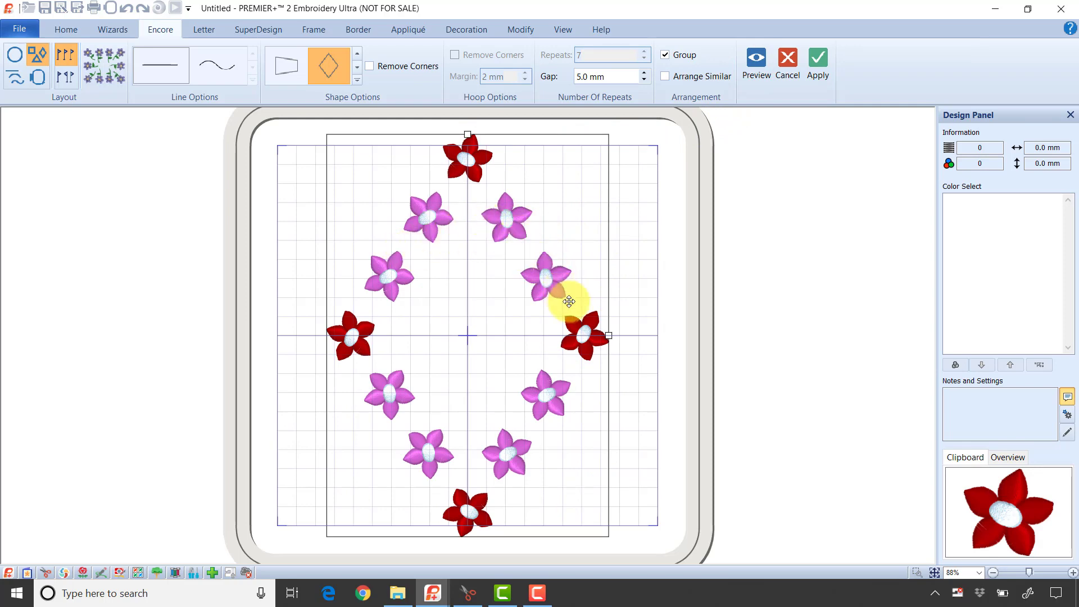
Step: Preview the two-flower diamond with a 1.0 mm gap, widen it beyond the hoop's sides, and cancel the preview
{"action": "left_click", "coordinate": [631, 73]}
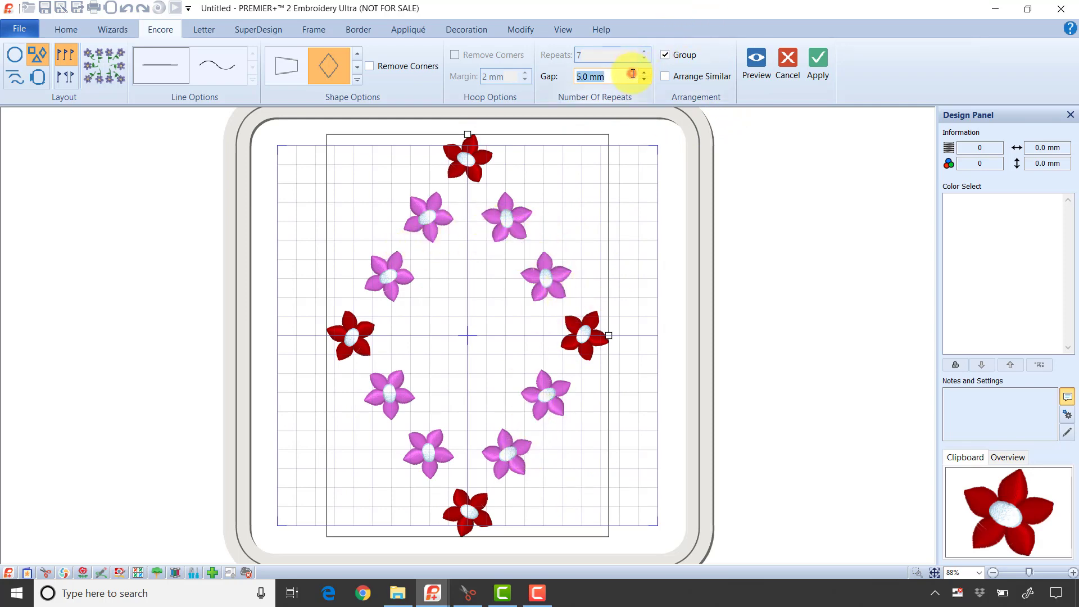
{"action": "type", "text": "1."}
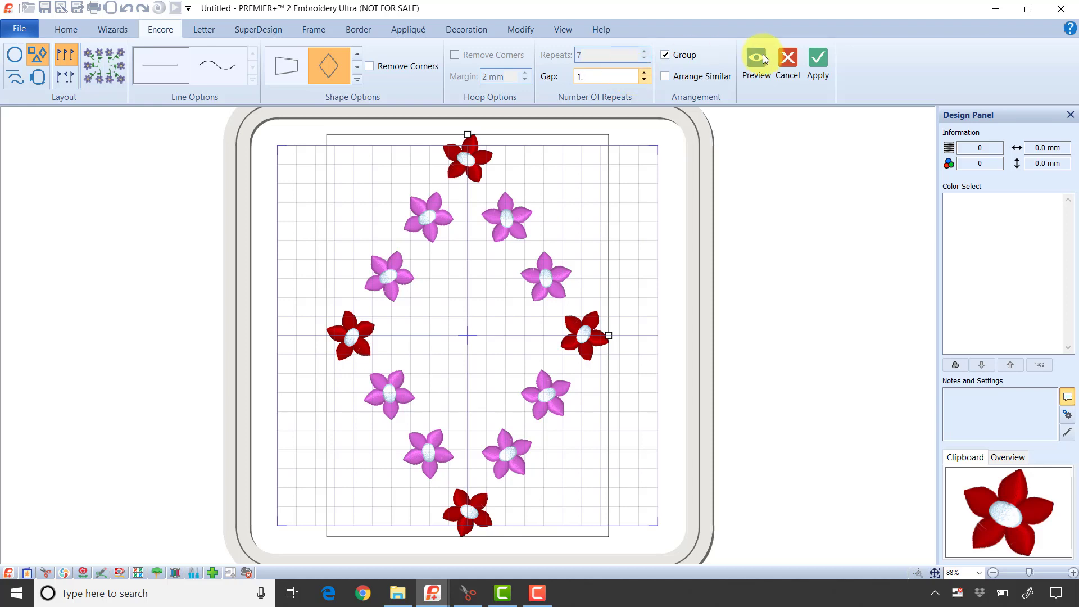
{"action": "left_click", "coordinate": [767, 60]}
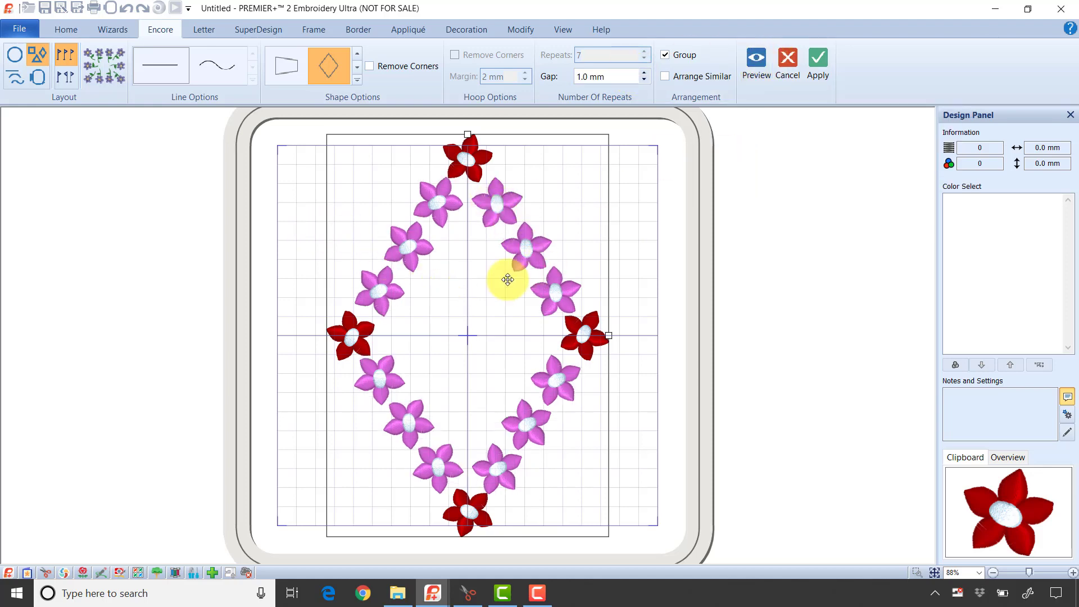
{"action": "left_click_drag", "start_coordinate": [592, 331], "coordinate": [754, 334]}
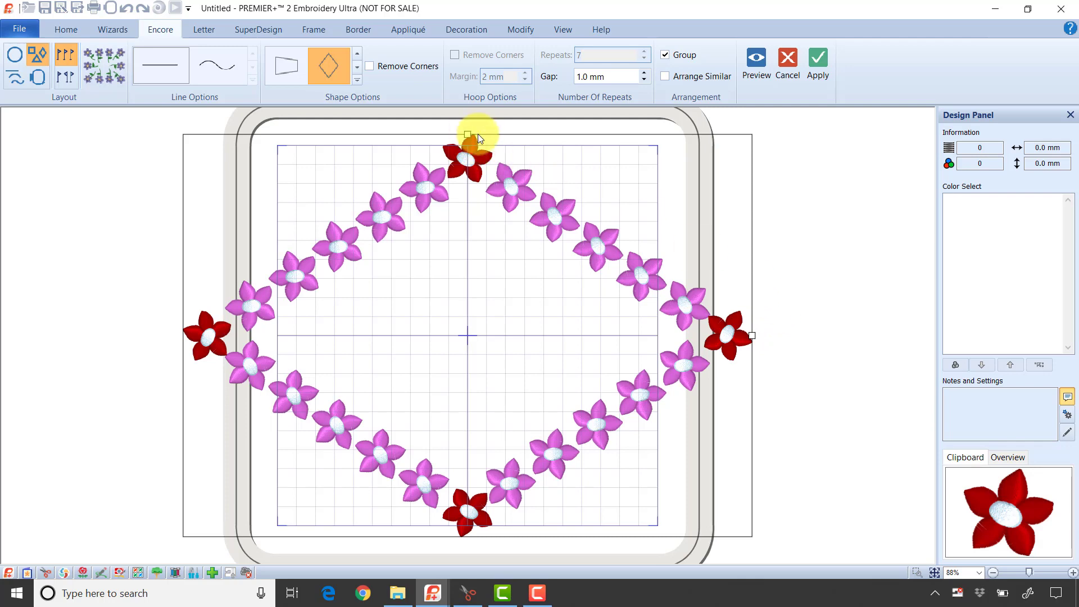
{"action": "left_click", "coordinate": [796, 76]}
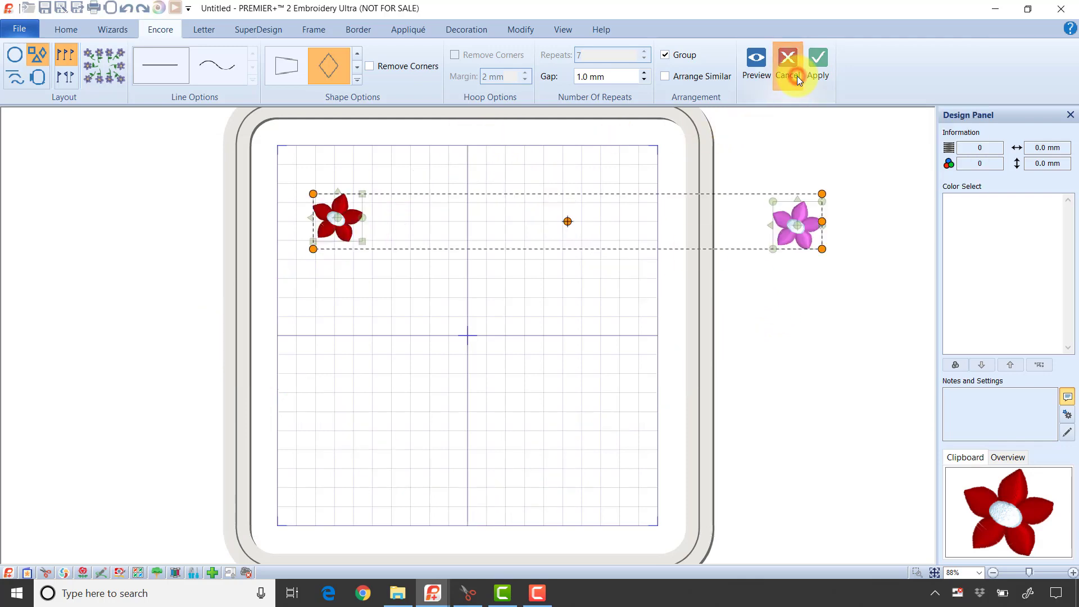
Step: Select only the red flower and set up a hoop layout with a 5 mm margin and a 5 mm gap
{"action": "left_click", "coordinate": [774, 159]}
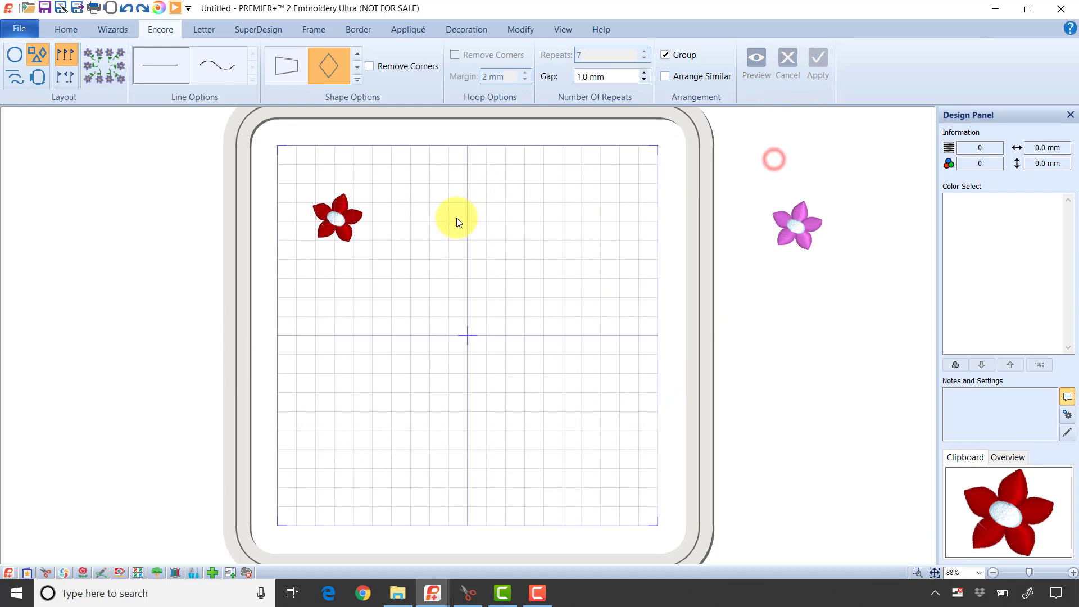
{"action": "left_click", "coordinate": [340, 225]}
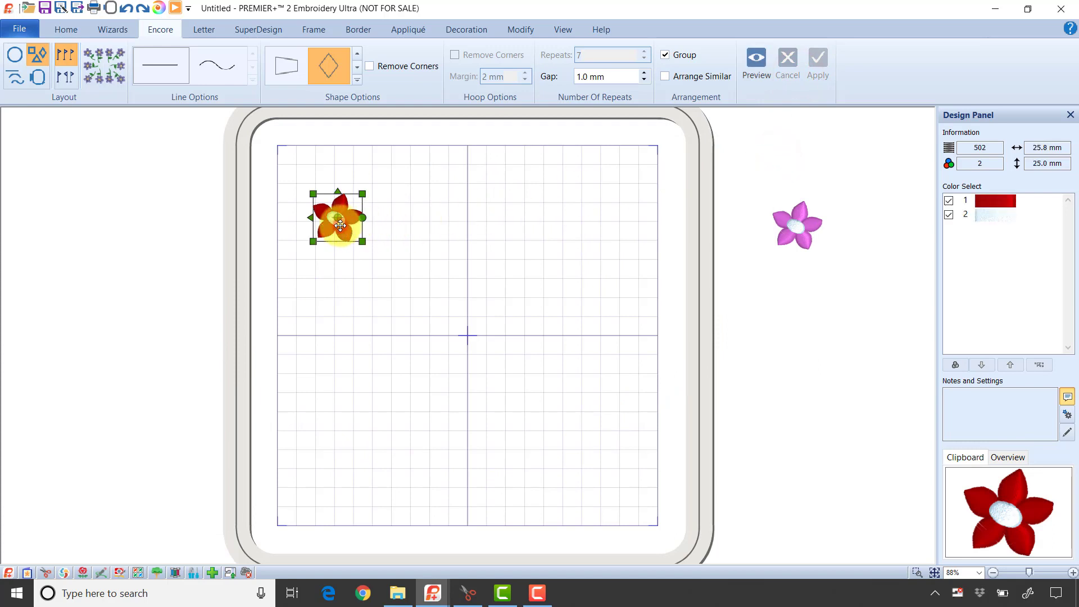
{"action": "left_click", "coordinate": [36, 78]}
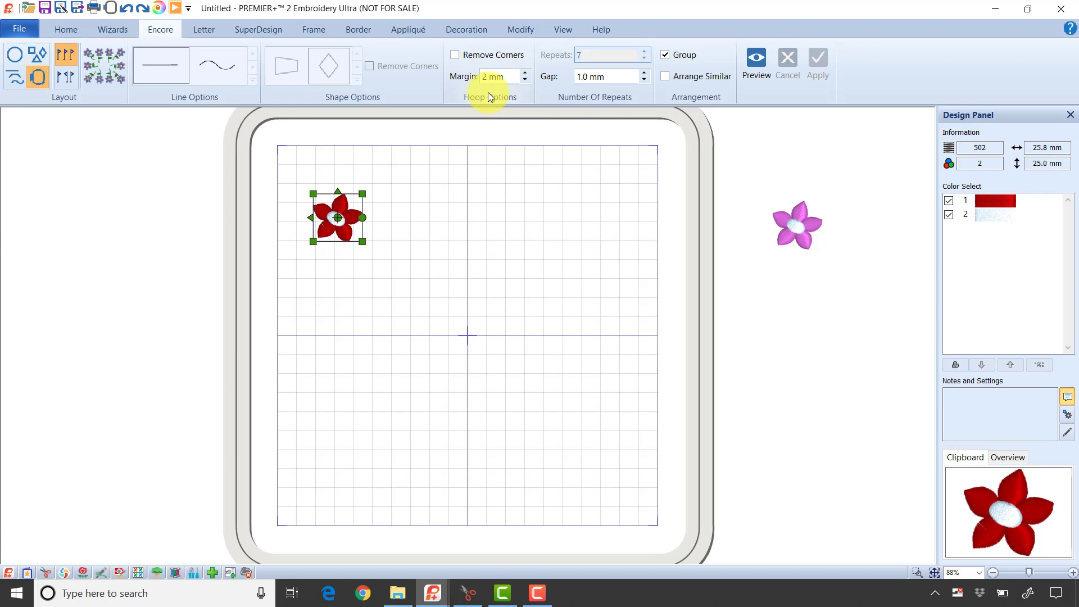
{"action": "left_click", "coordinate": [511, 77]}
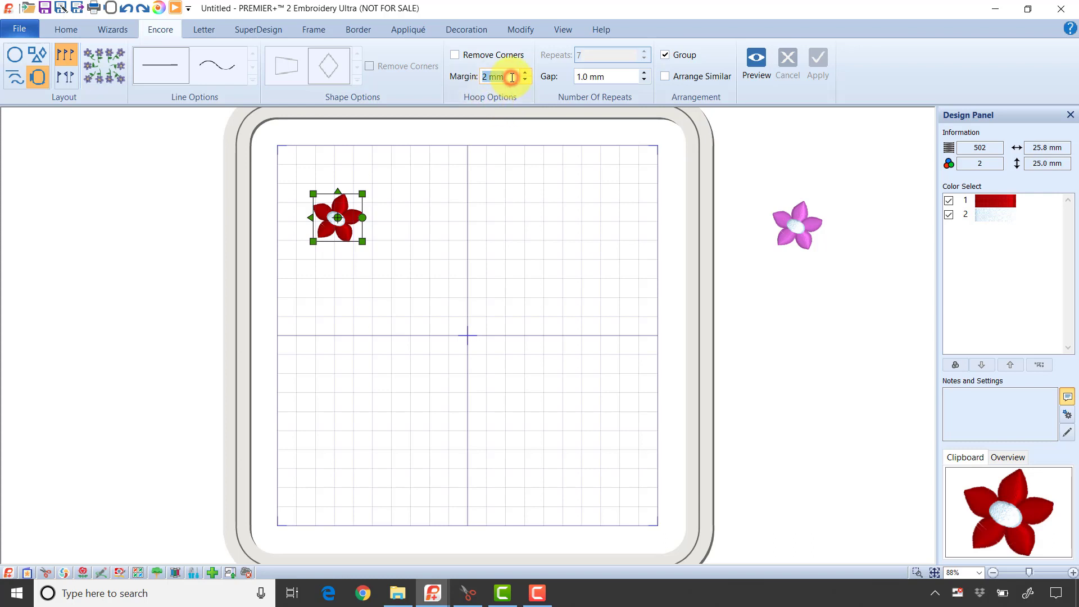
{"action": "type", "text": "5"}
{"action": "left_click", "coordinate": [620, 77]}
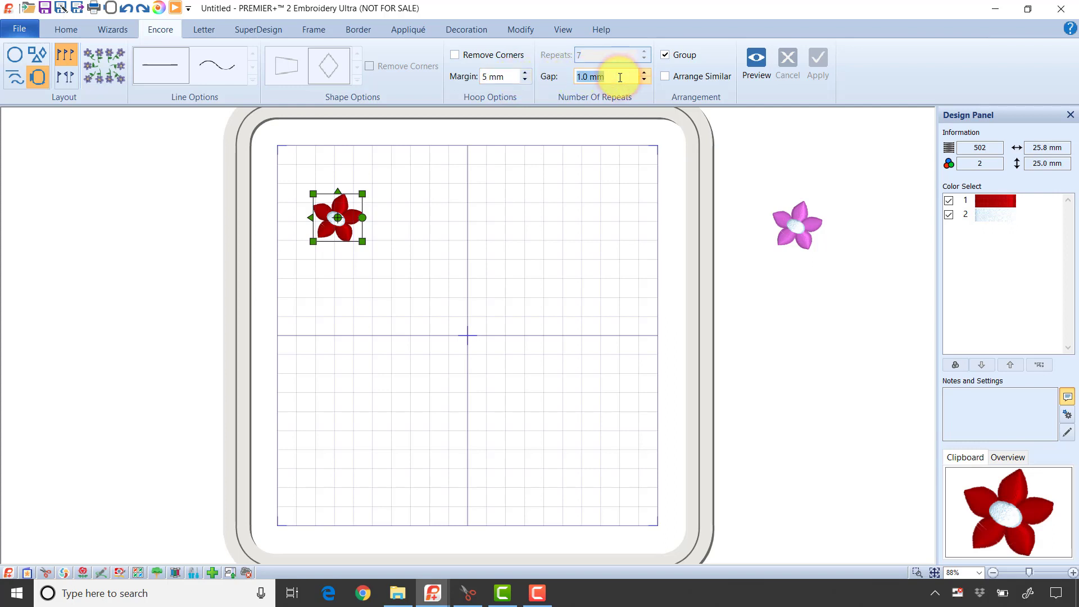
{"action": "type", "text": "5"}
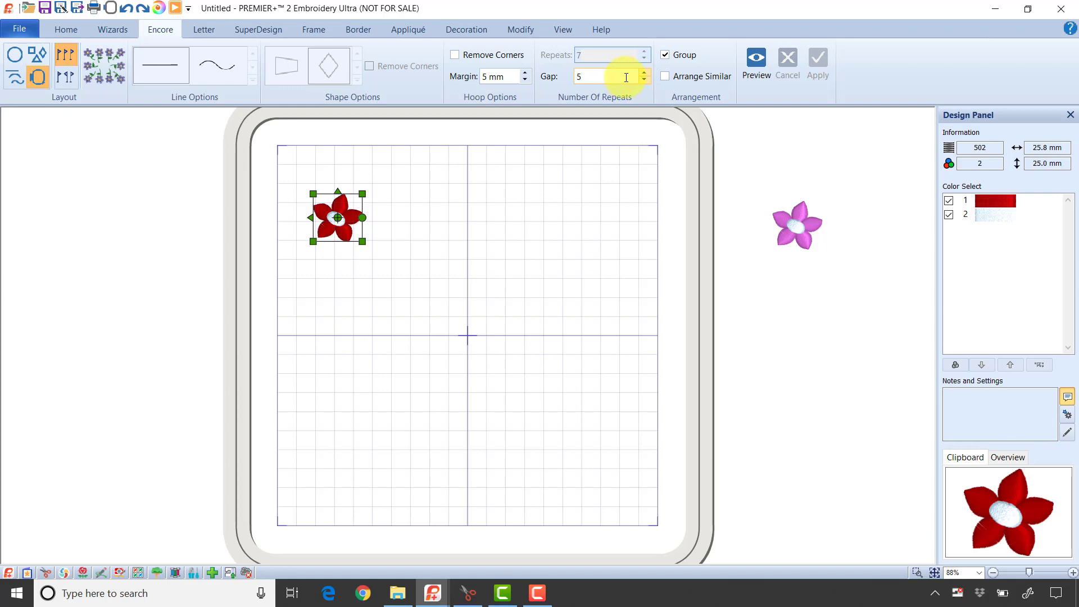
Step: Preview the red flower around the hoop with a 5 mm gap and with a 10 mm gap, then cancel the preview
{"action": "left_click", "coordinate": [750, 73]}
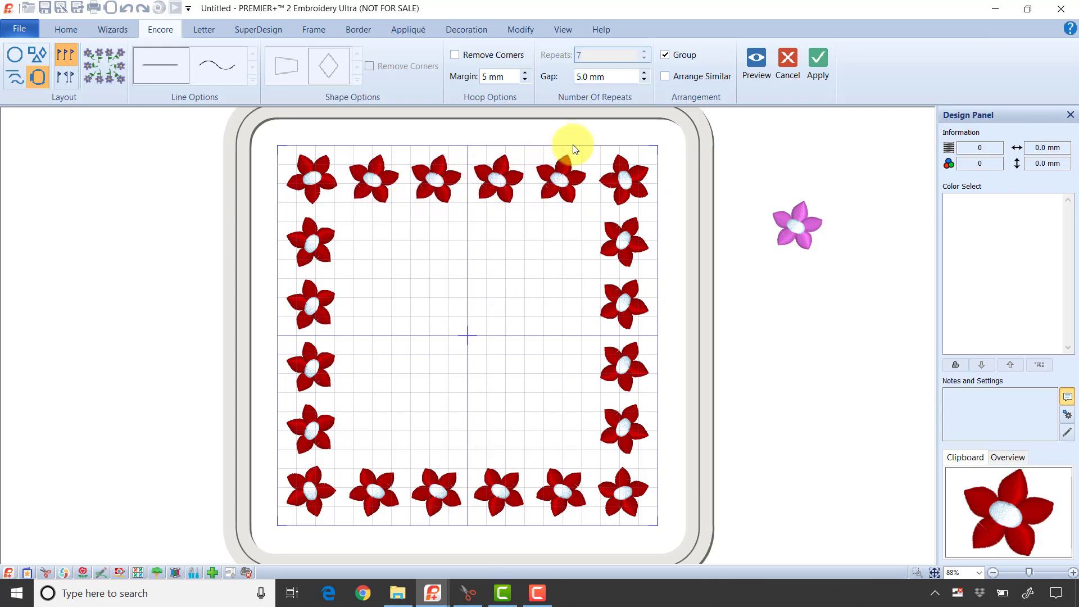
{"action": "left_click", "coordinate": [629, 75]}
{"action": "type", "text": "10"}
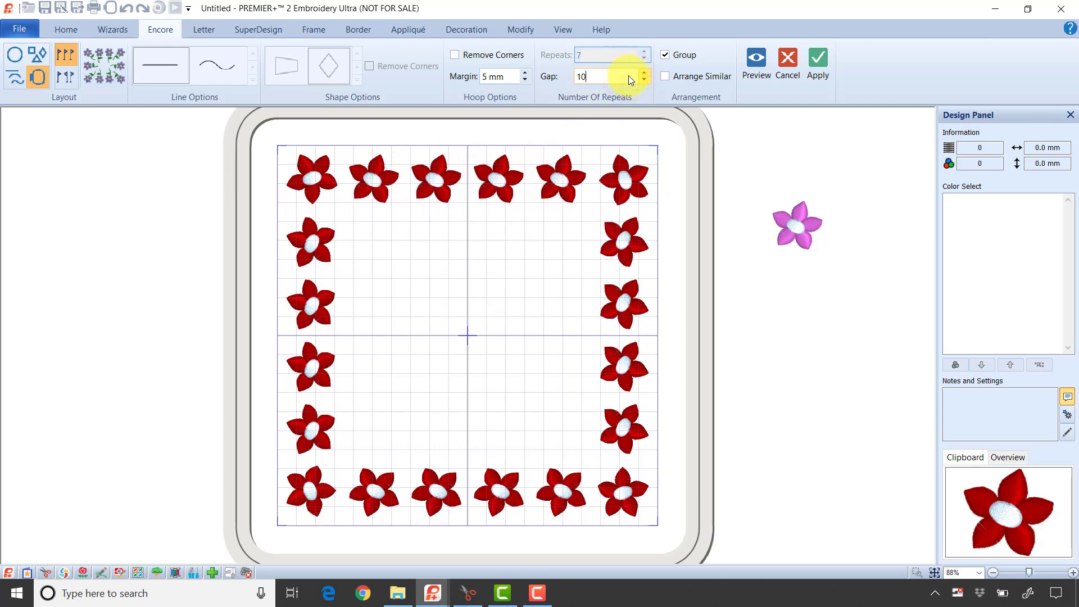
{"action": "left_click", "coordinate": [750, 65]}
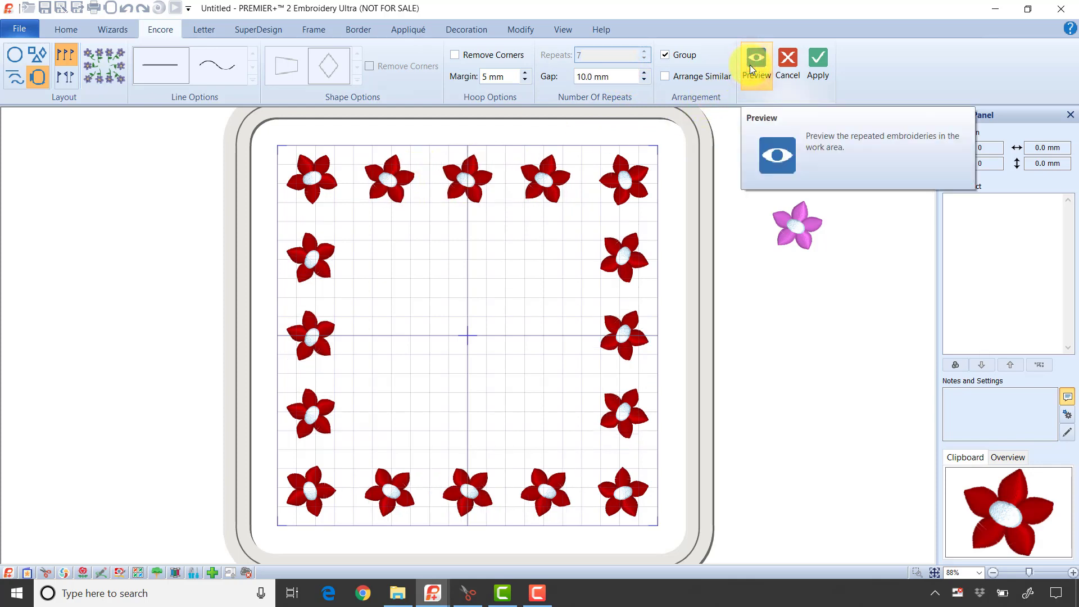
{"action": "left_click", "coordinate": [785, 71]}
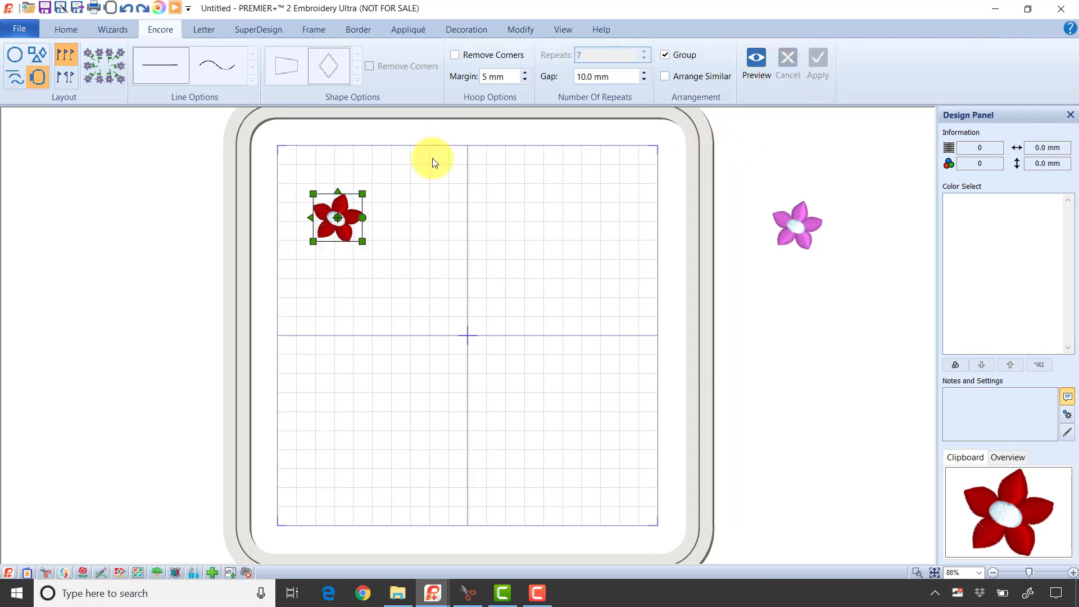
Step: Select both flowers, preview them around the hoop with the 10.0 mm gap, and cancel the preview
{"action": "key", "text": "ctrl+a"}
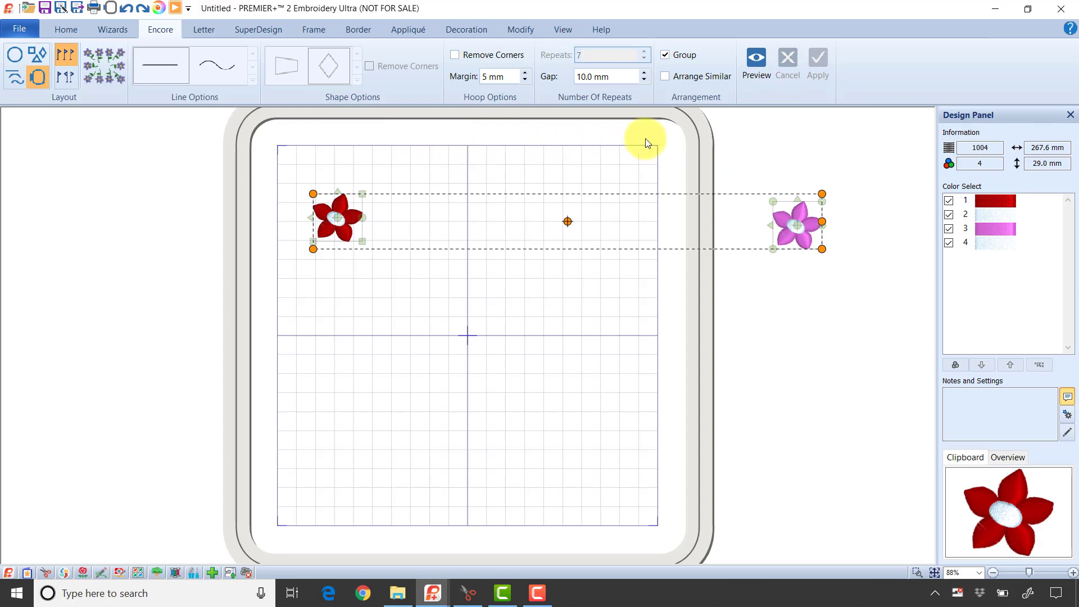
{"action": "left_click", "coordinate": [750, 66]}
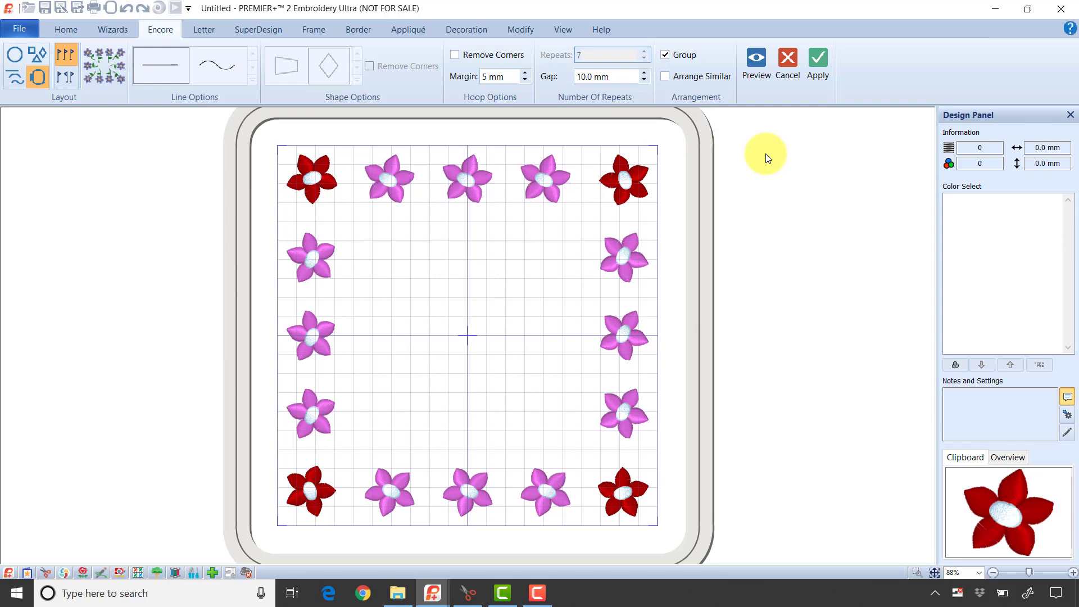
{"action": "left_click", "coordinate": [787, 67]}
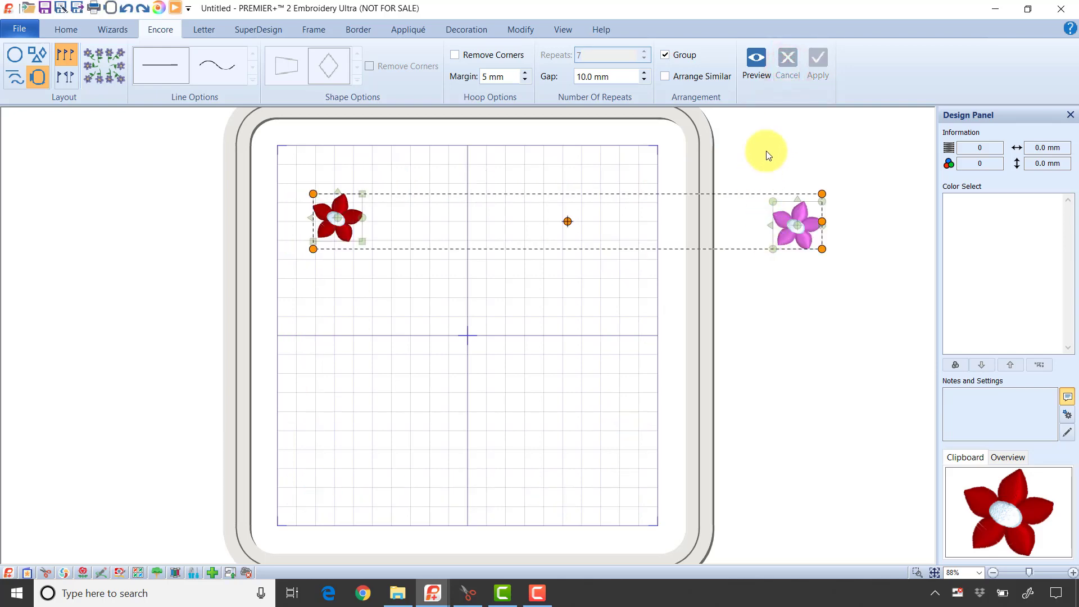
Step: Set the custom hoop's width to 260 mm
{"action": "key", "text": "ctrl+h"}
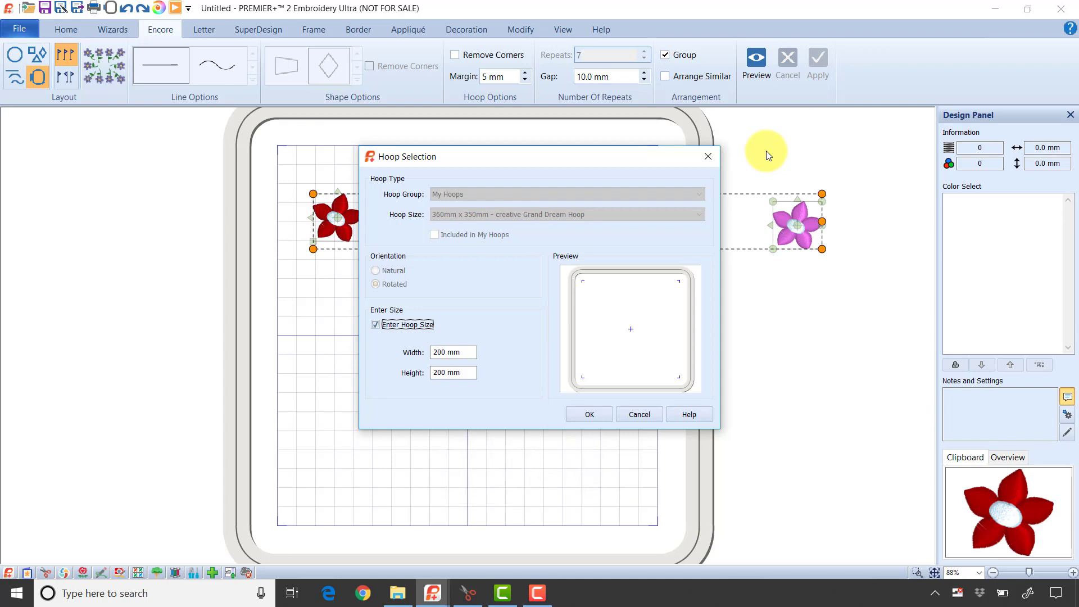
{"action": "left_click", "coordinate": [459, 352]}
{"action": "left_click_drag", "start_coordinate": [459, 352], "coordinate": [386, 336]}
{"action": "type", "text": "260"}
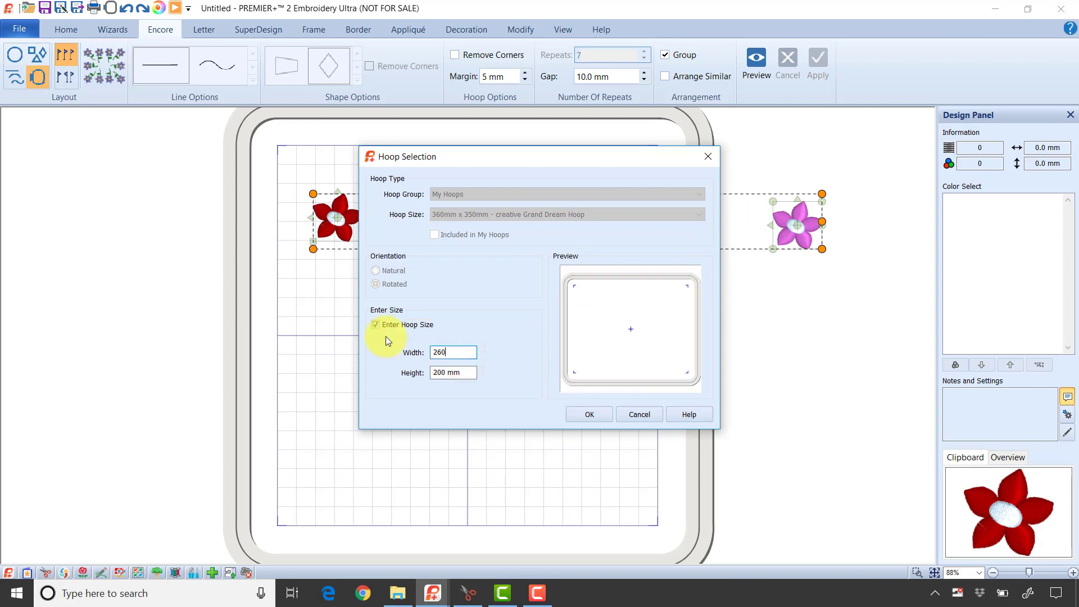
{"action": "key", "text": "Tab"}
{"action": "left_click", "coordinate": [587, 412]}
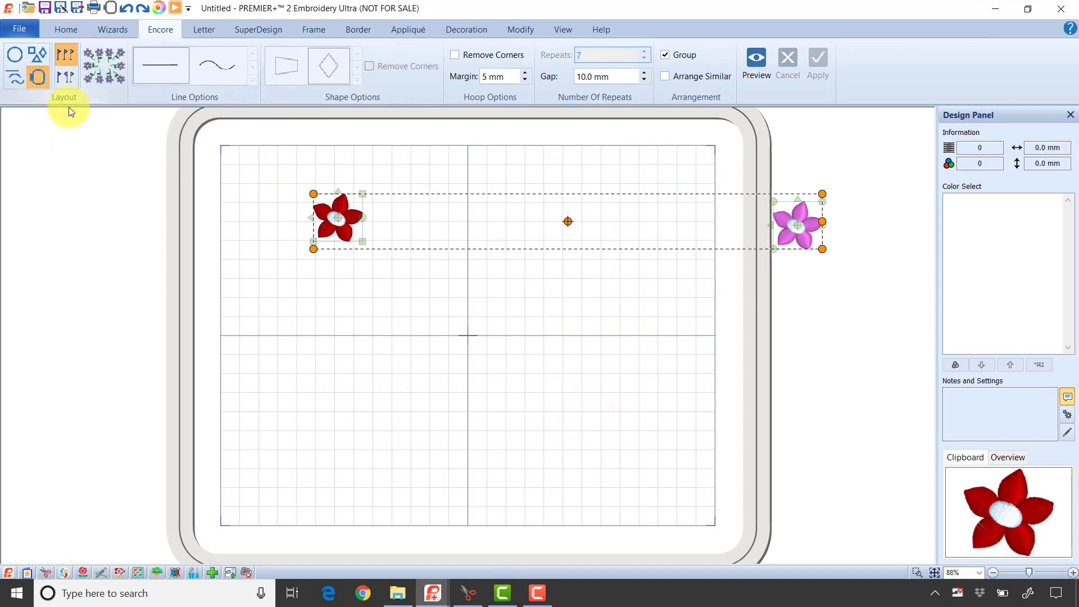
Step: Preview both flowers around the widened hoop with the 10.0 mm gap, and preview them again with a 2 mm gap
{"action": "left_click", "coordinate": [760, 62]}
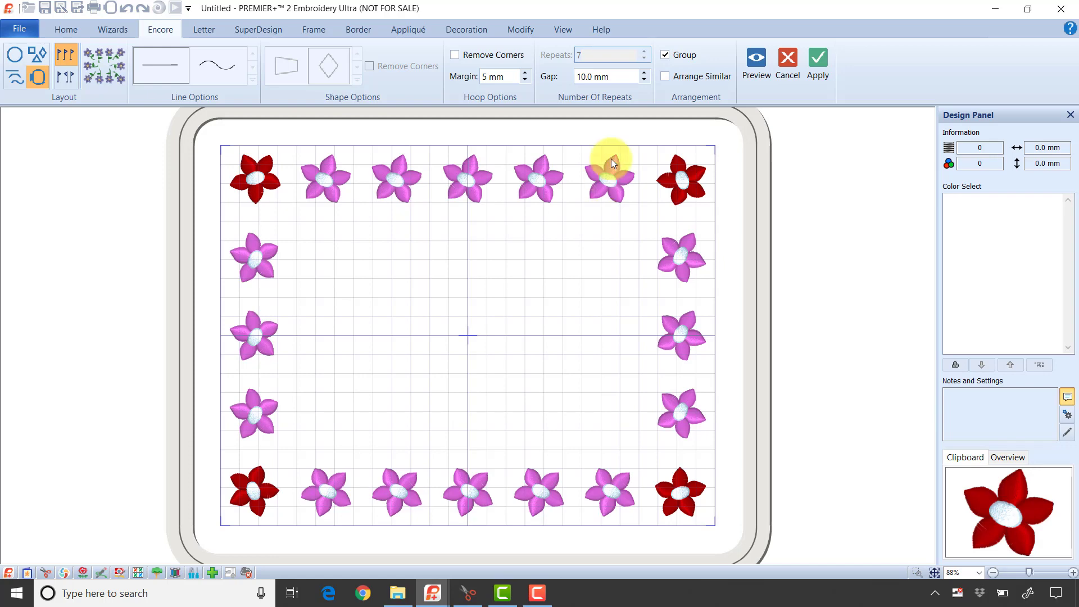
{"action": "left_click", "coordinate": [615, 76]}
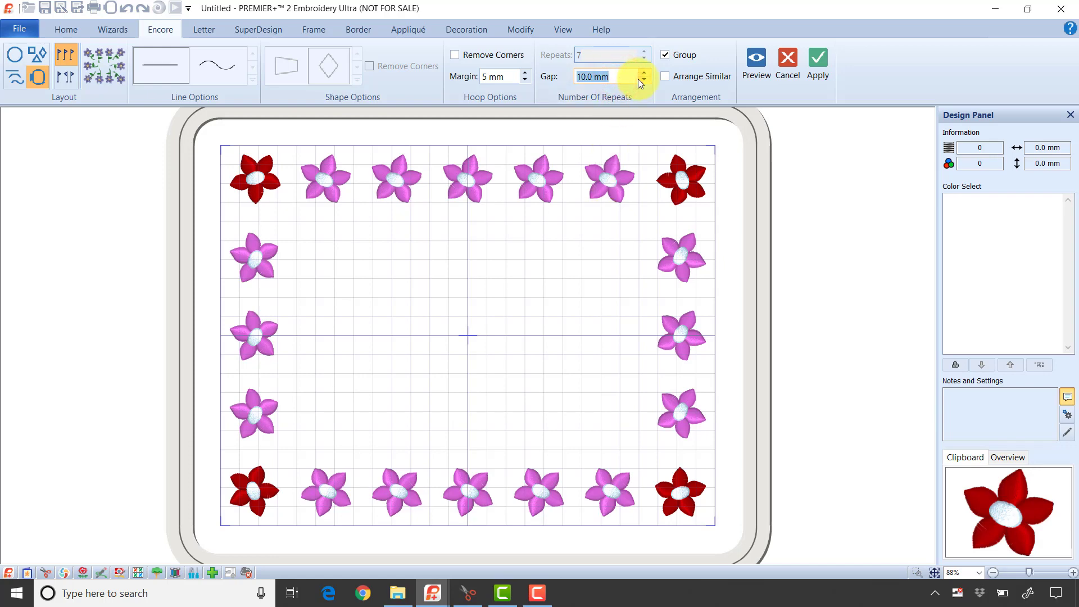
{"action": "type", "text": "2"}
{"action": "left_click", "coordinate": [753, 66]}
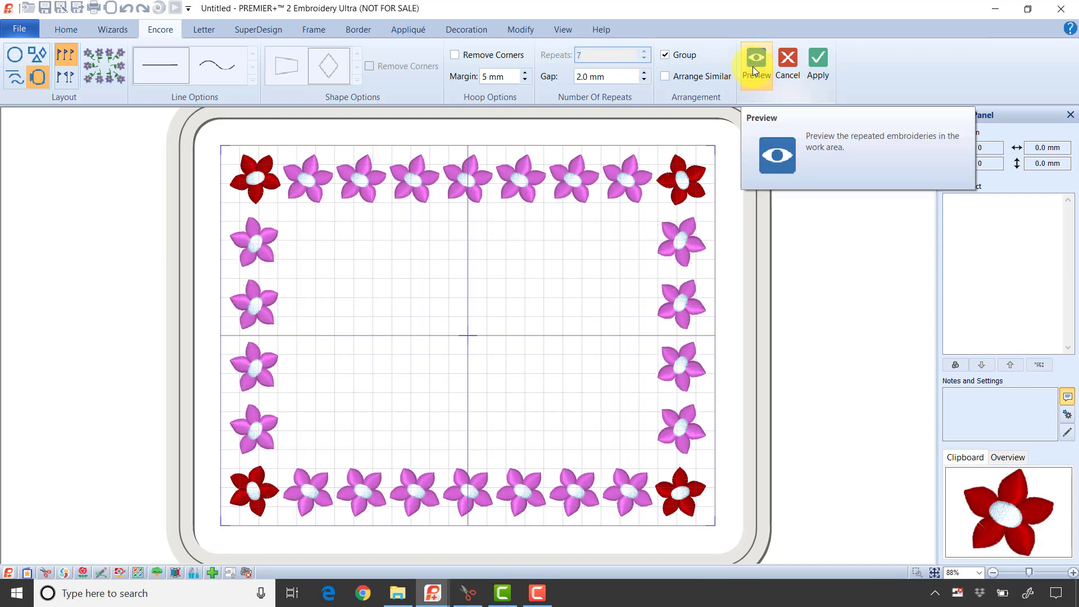